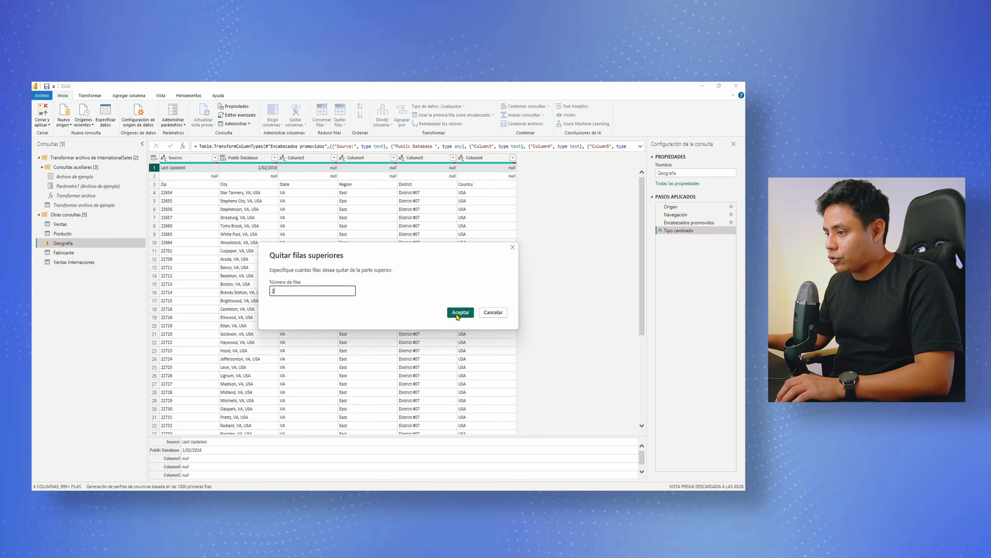
- Remove the top 2 rows from the Geografia query and promote the first remaining row to column headers
left_click(459, 312)
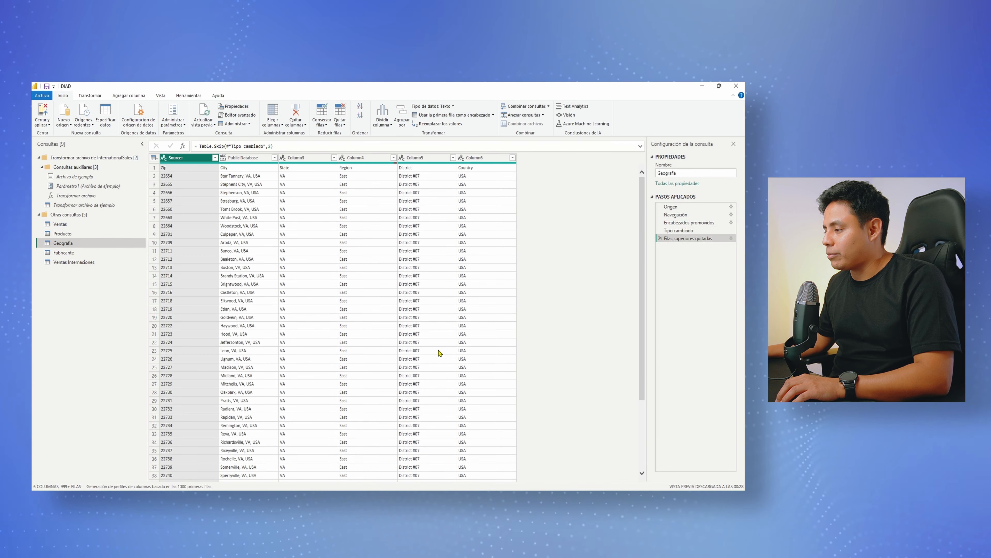
left_click(154, 167)
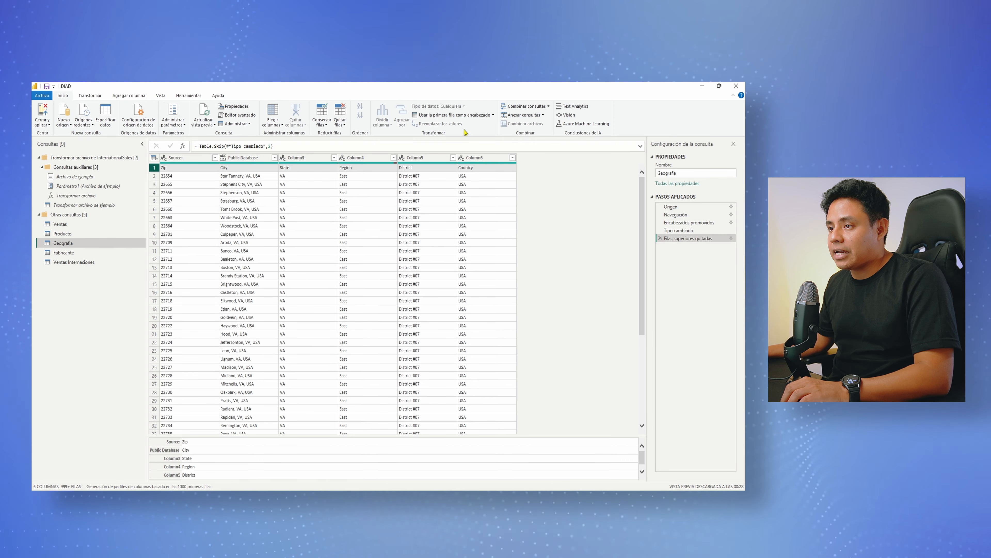
left_click(456, 115)
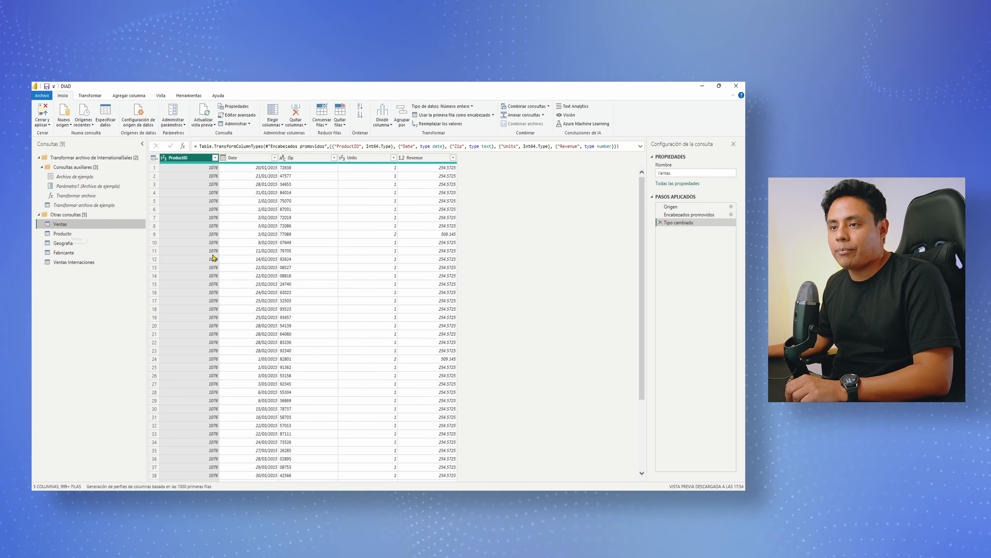
- Check the Zip column's type in Ventas, and set Geografia's Zip column to Texto, replacing the current type conversion
left_click(305, 158)
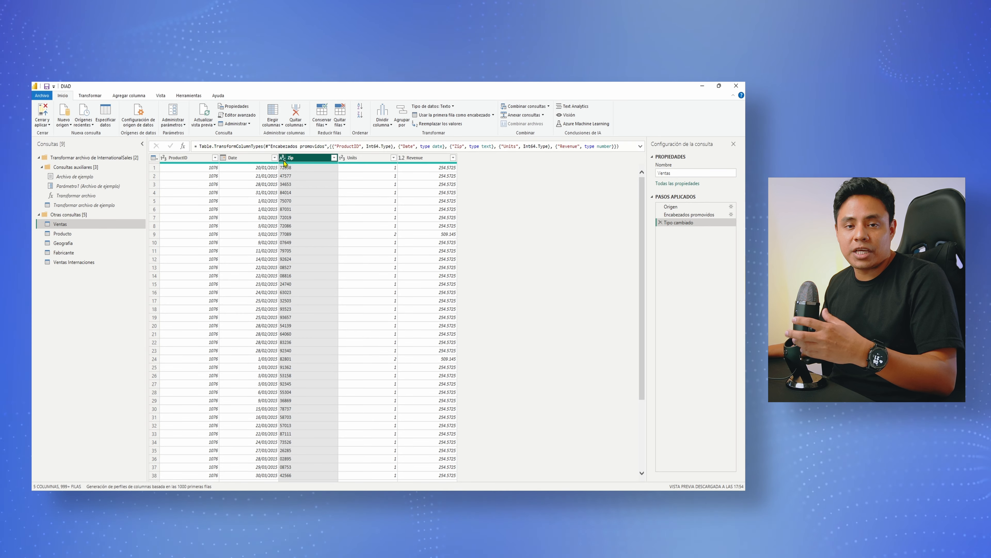
left_click(74, 244)
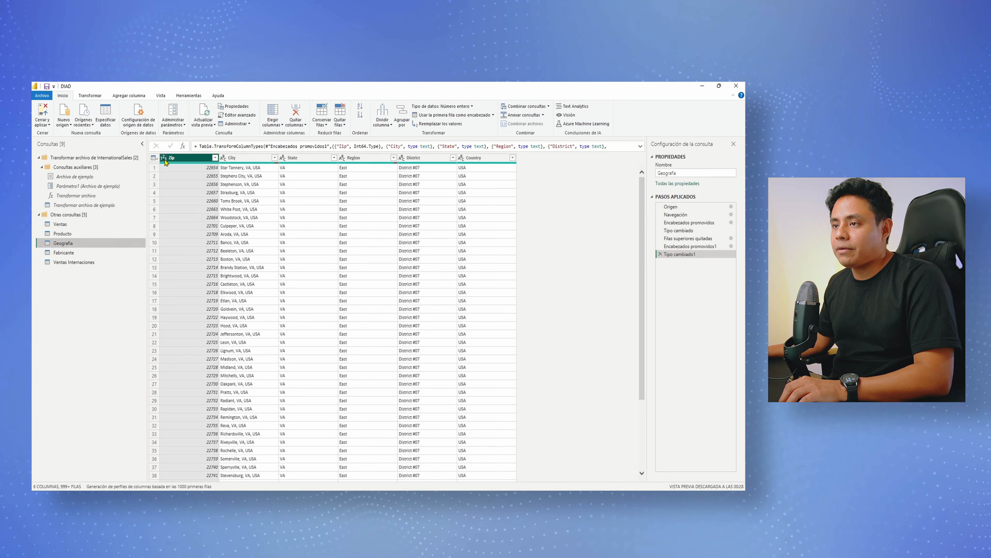
left_click(164, 159)
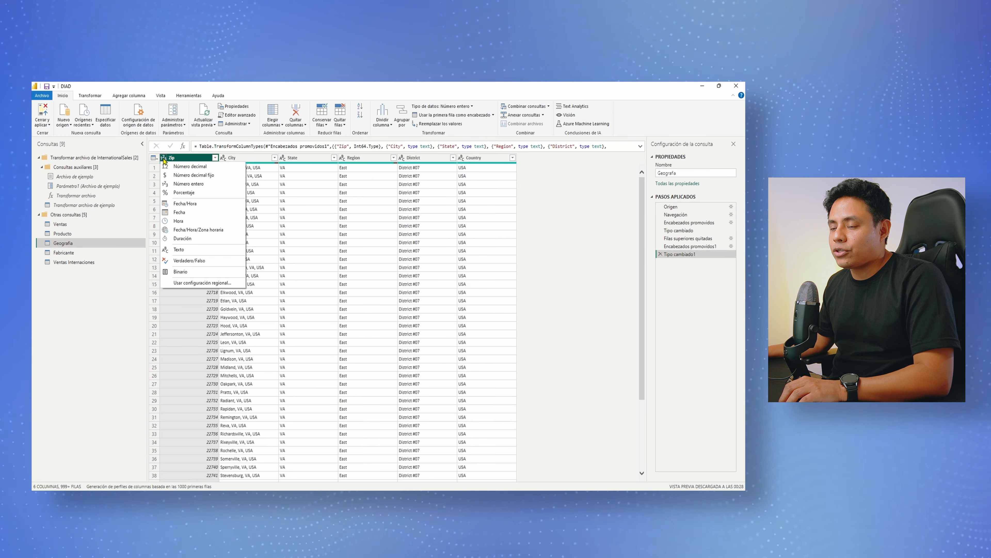
left_click(180, 250)
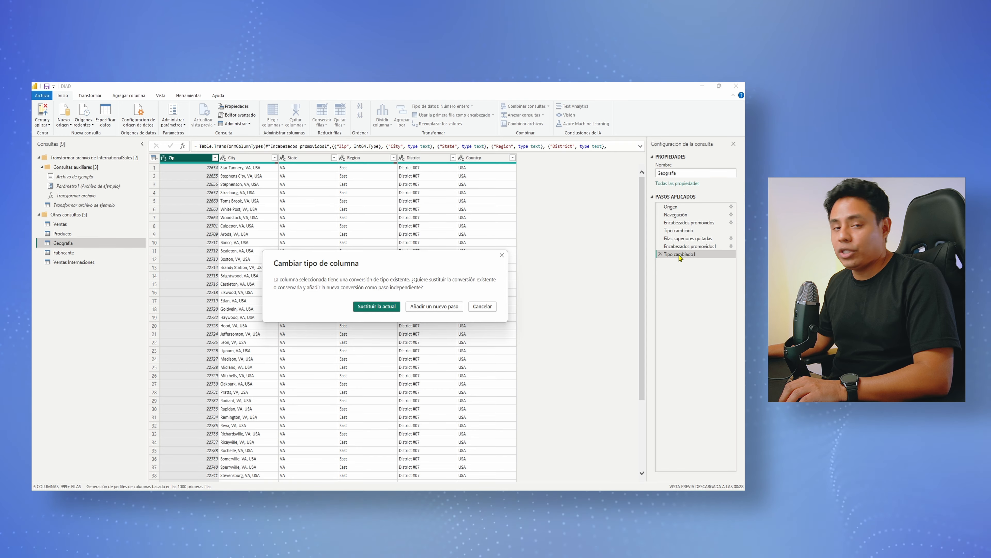
left_click(376, 307)
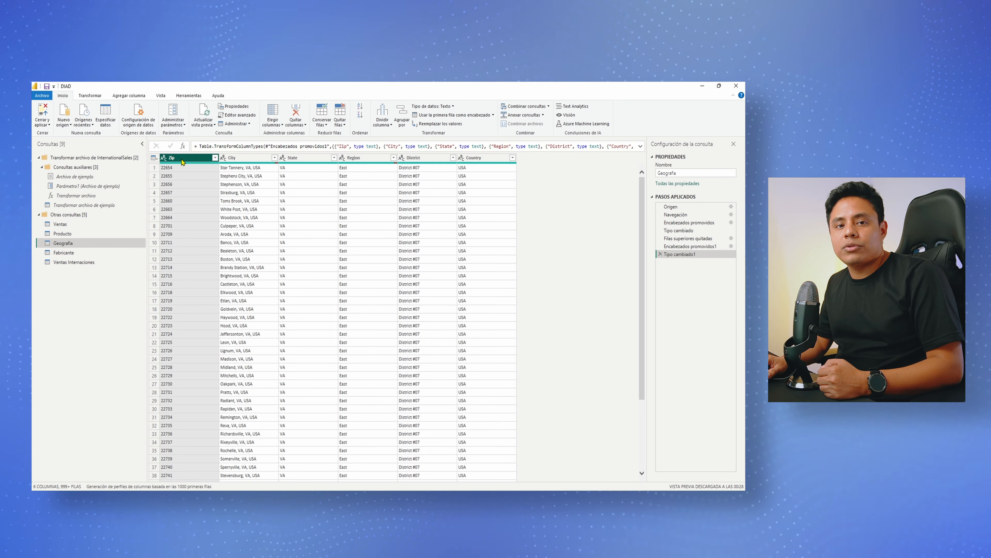
- Remove the bottom 3 rows from the Fabricante query, covering the two empty rows and the list caption
left_click(63, 252)
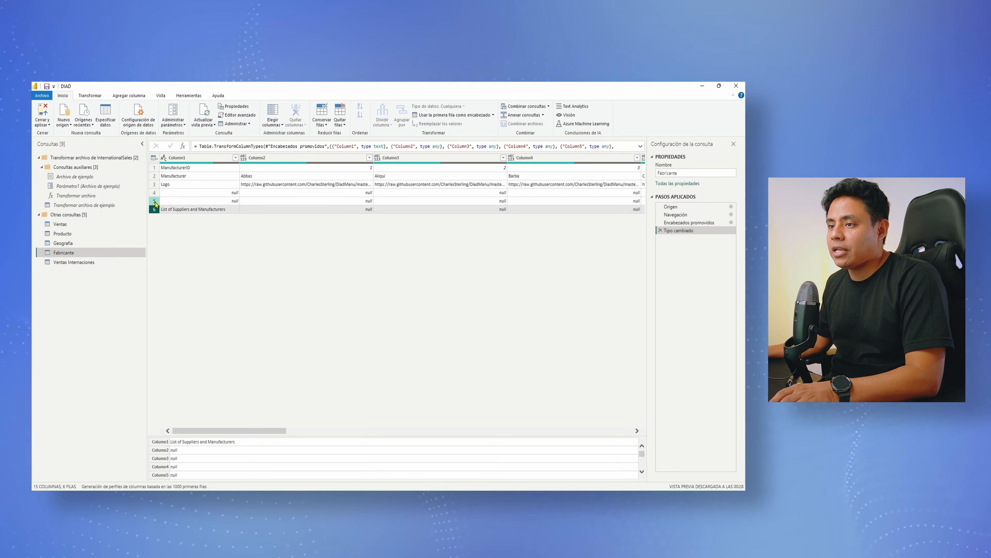
left_click(154, 192)
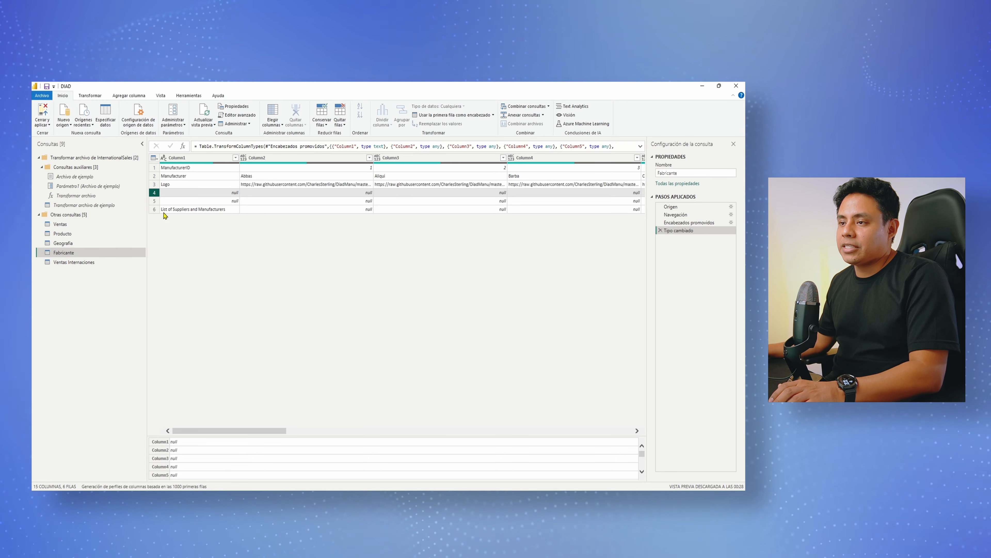
left_click(154, 201)
left_click(155, 210)
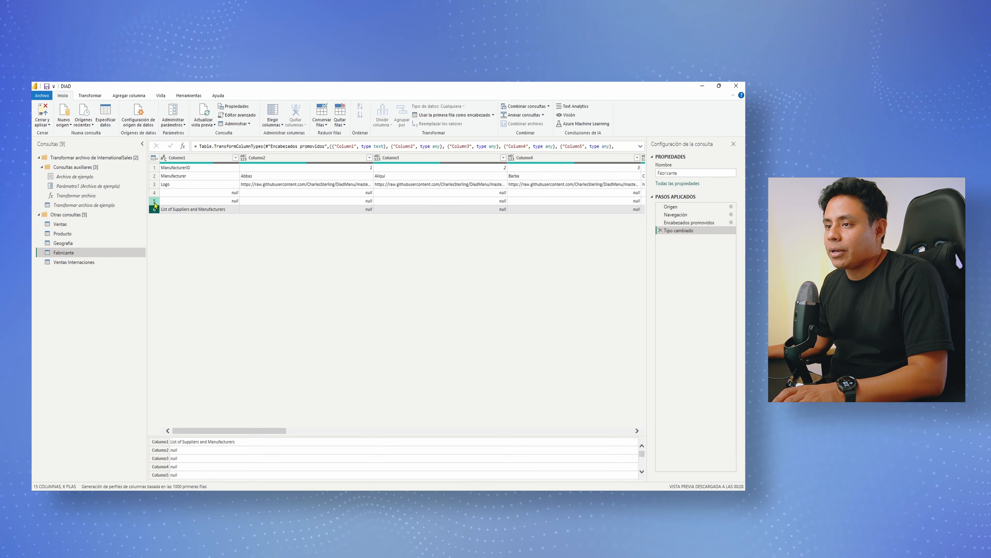
left_click(154, 192)
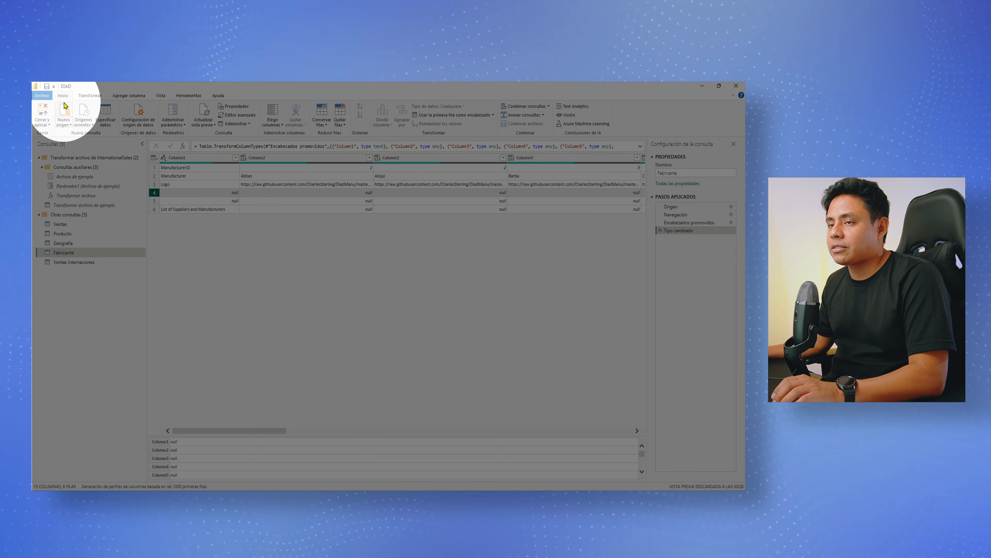
left_click(340, 117)
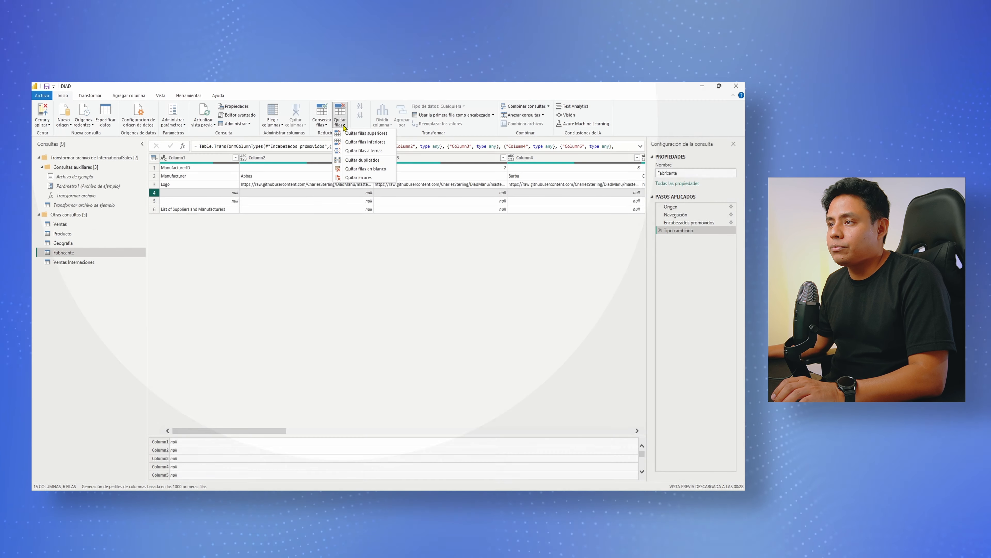
left_click(366, 142)
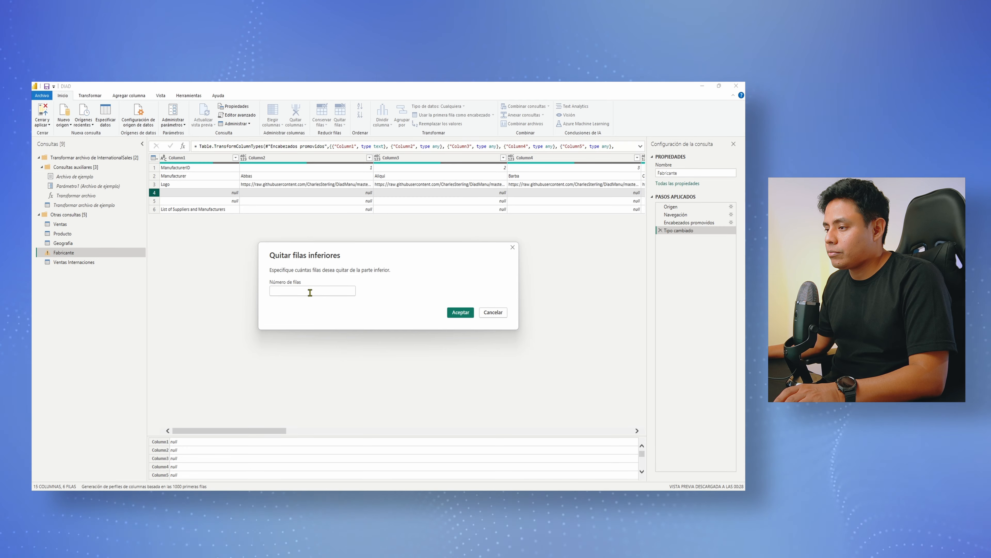
type("3")
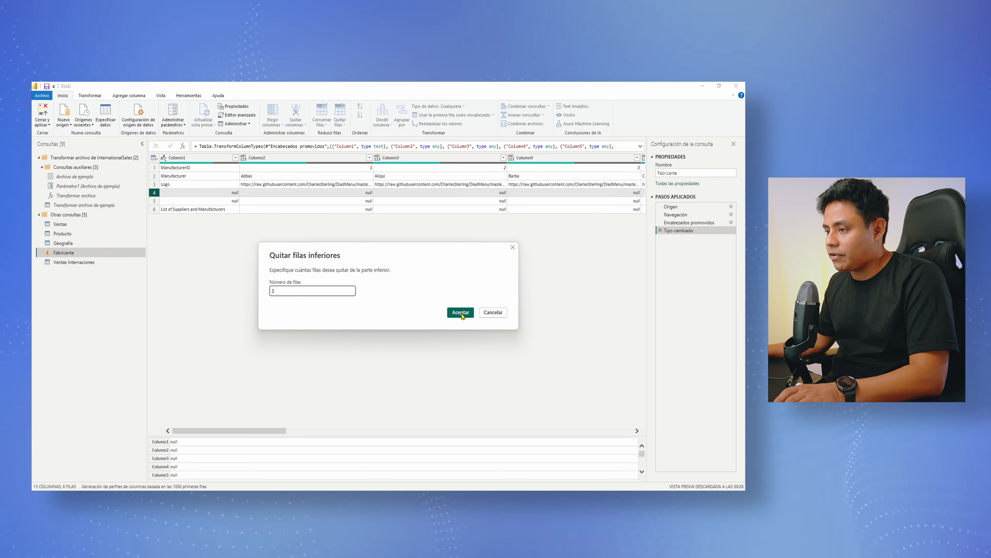
left_click(460, 313)
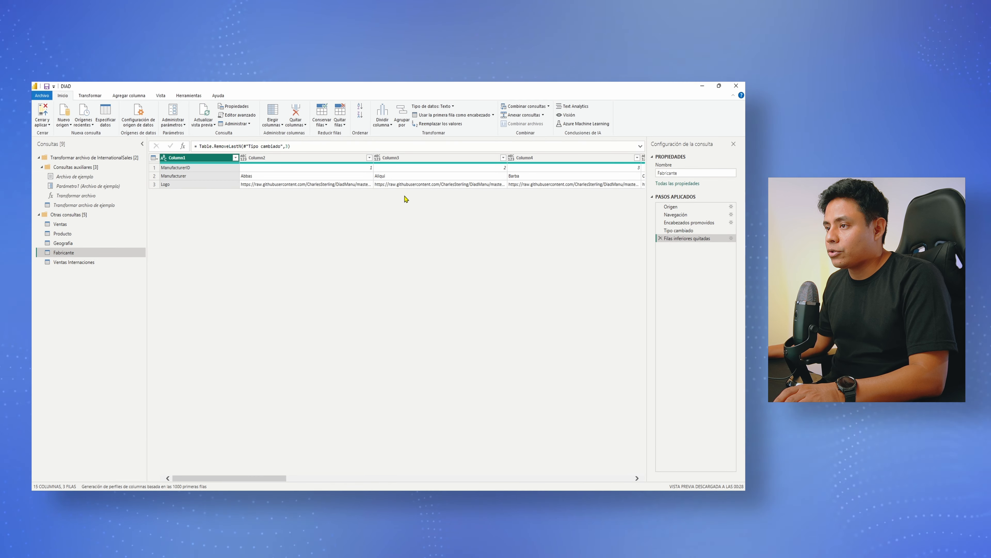
- Transpose the Fabricante table and promote its first row, with ManufacturerID, Manufacturer and Logo, to column headers
left_click(95, 97)
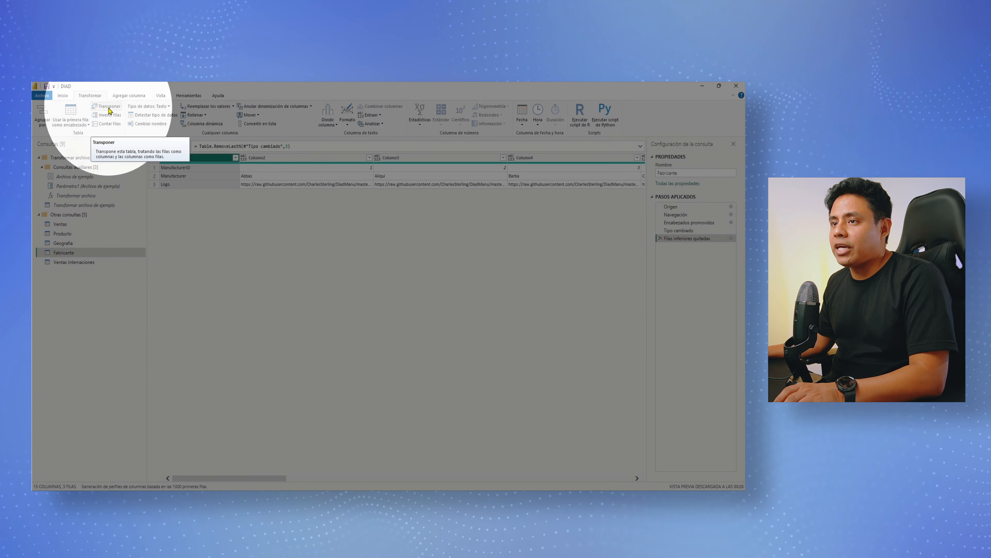
left_click(109, 107)
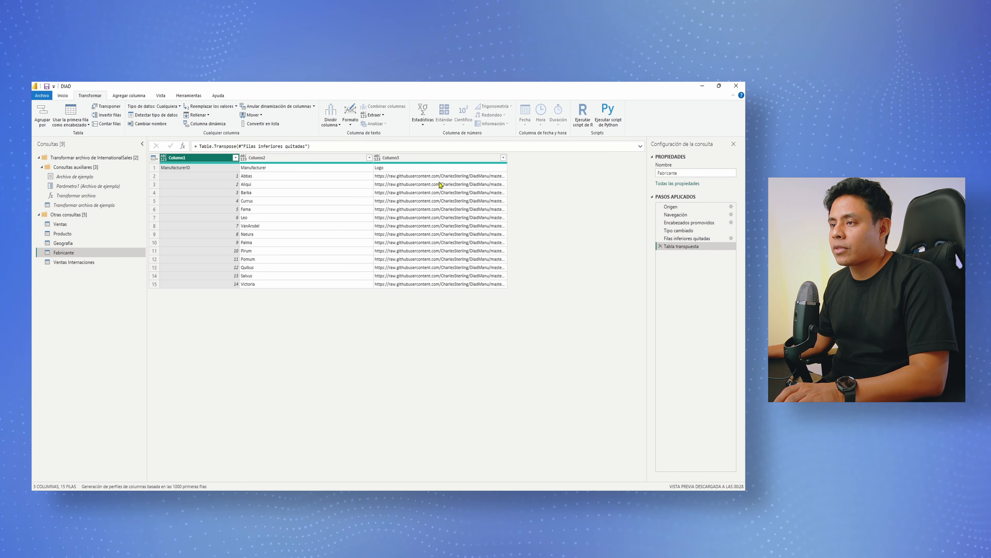
left_click(154, 167)
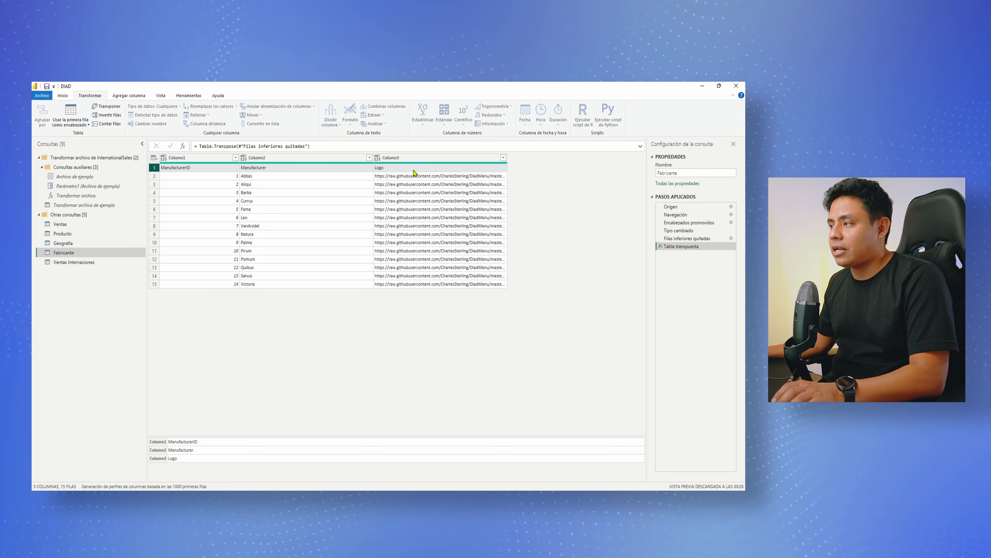
left_click(63, 95)
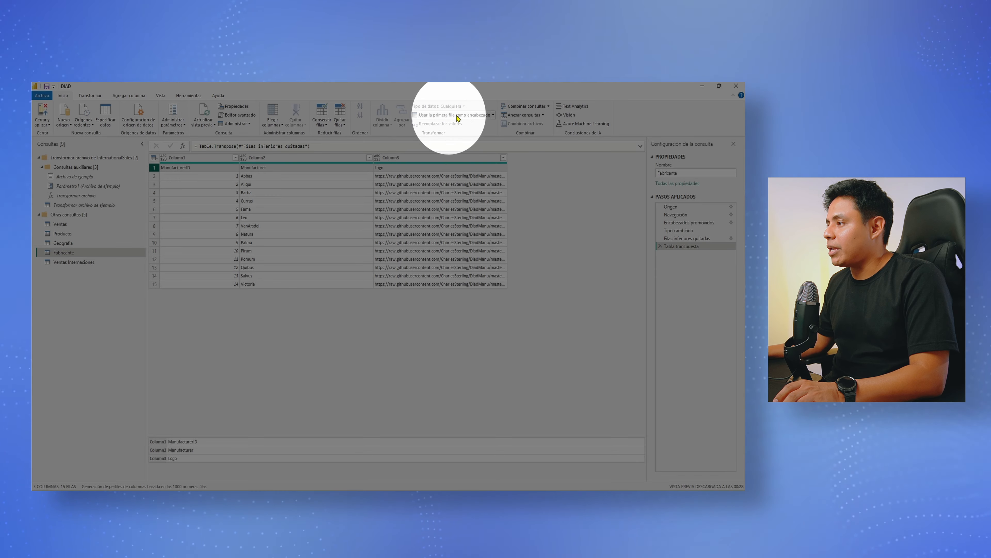
left_click(471, 116)
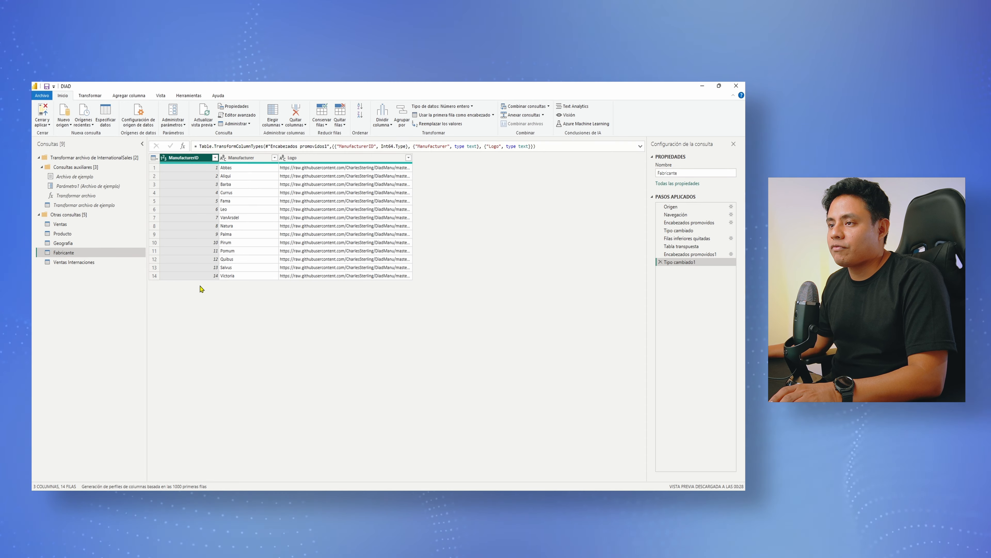
- Examine the ManufacturerID column in the Producto query as the field shared with Fabricante
left_click(68, 235)
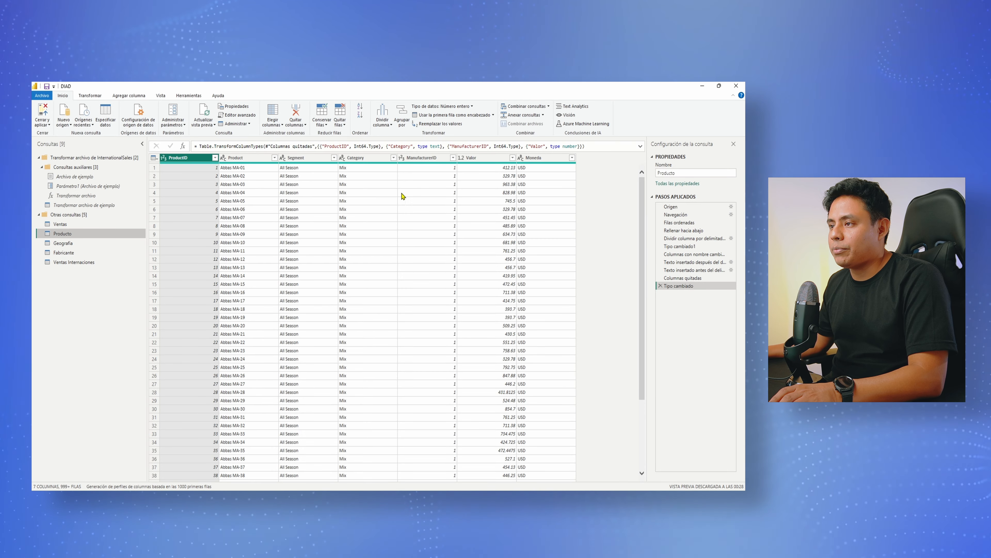
left_click(435, 159)
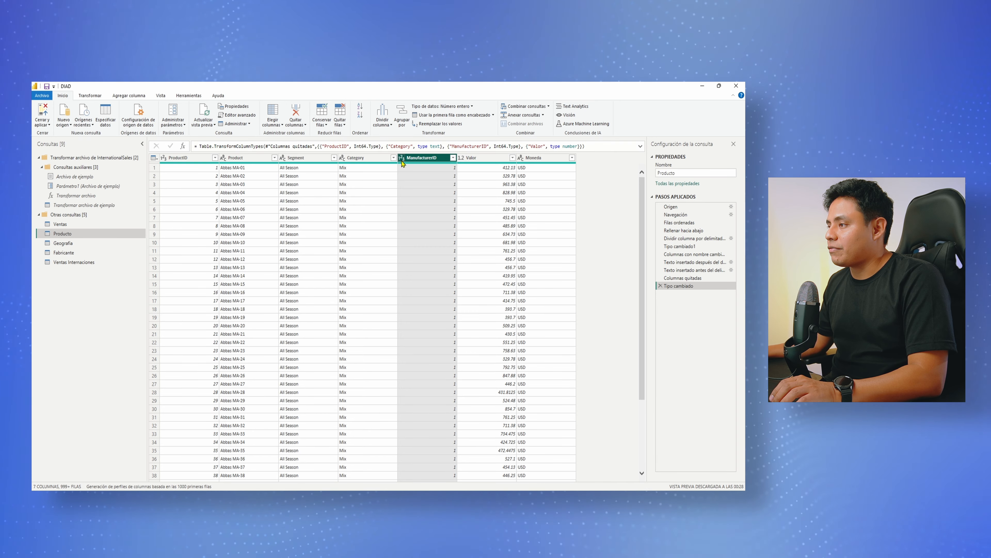
left_click(67, 253)
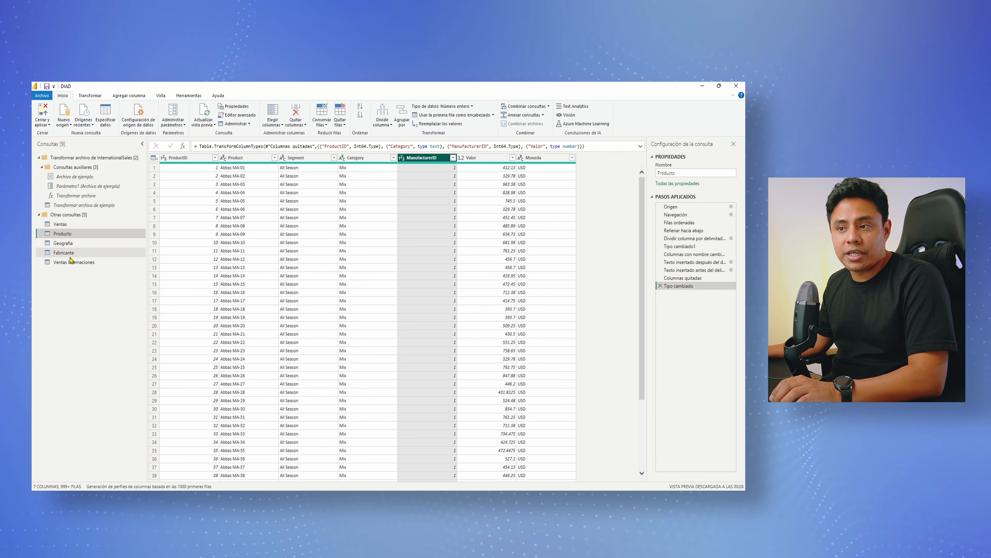
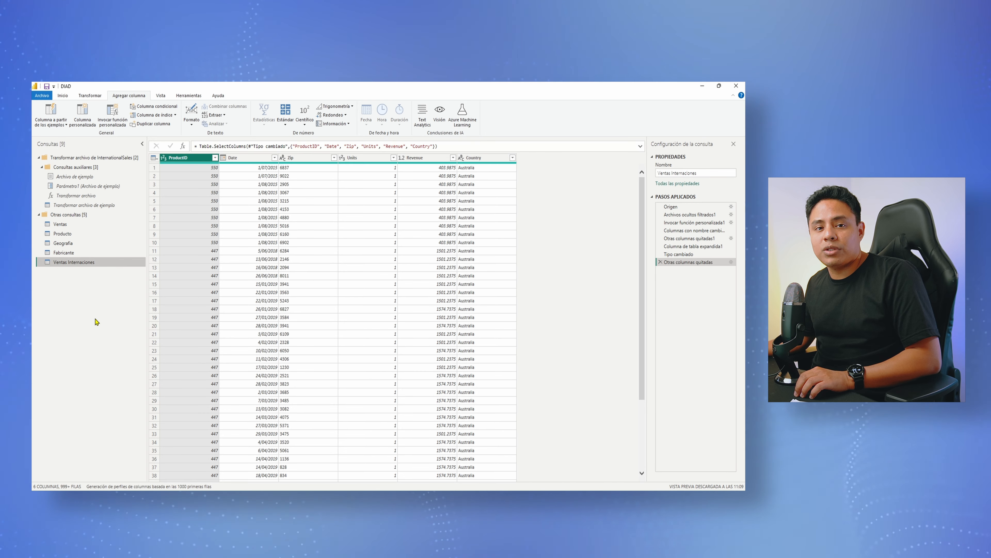
- Append the Ventas Internaciones table to the existing Ventas query, using the two-table option
left_click(62, 224)
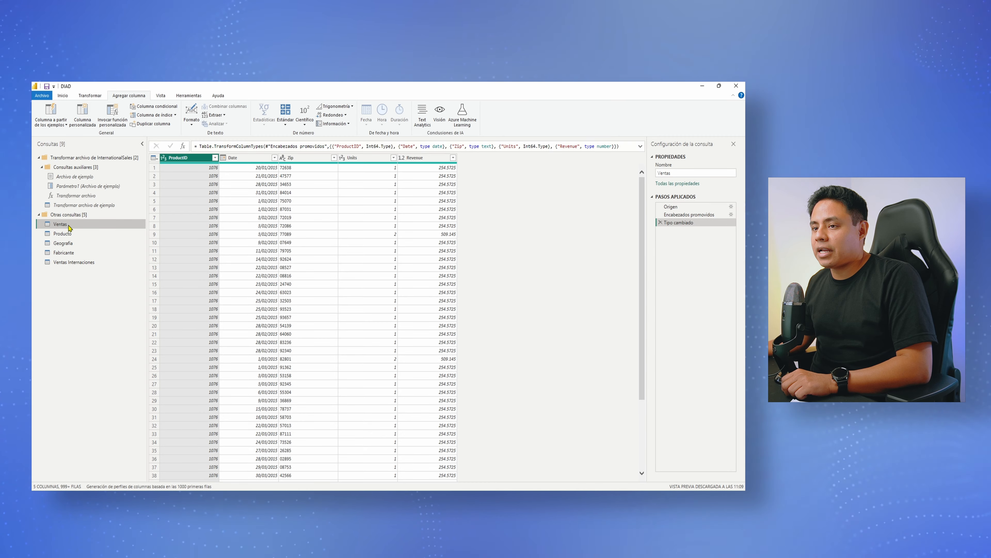
left_click(63, 96)
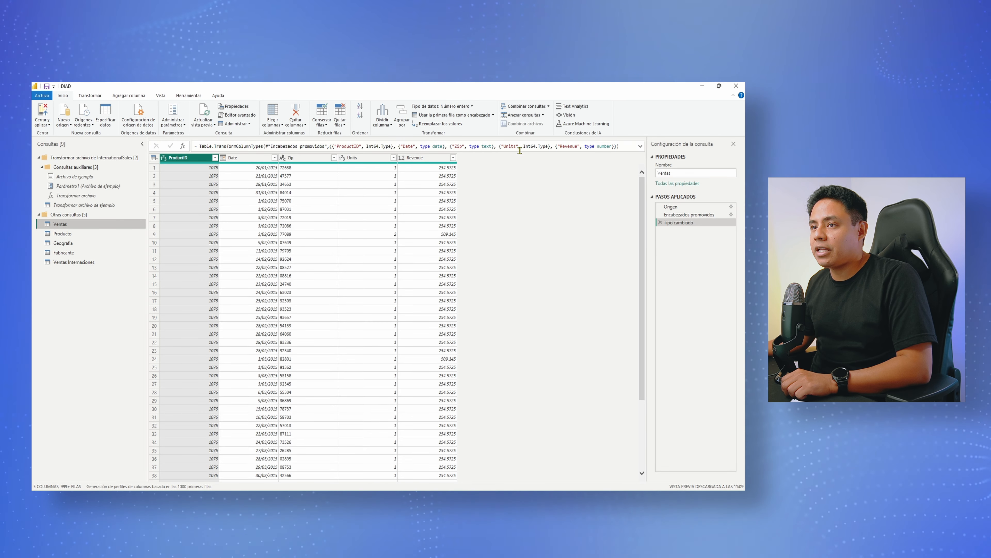
left_click(543, 115)
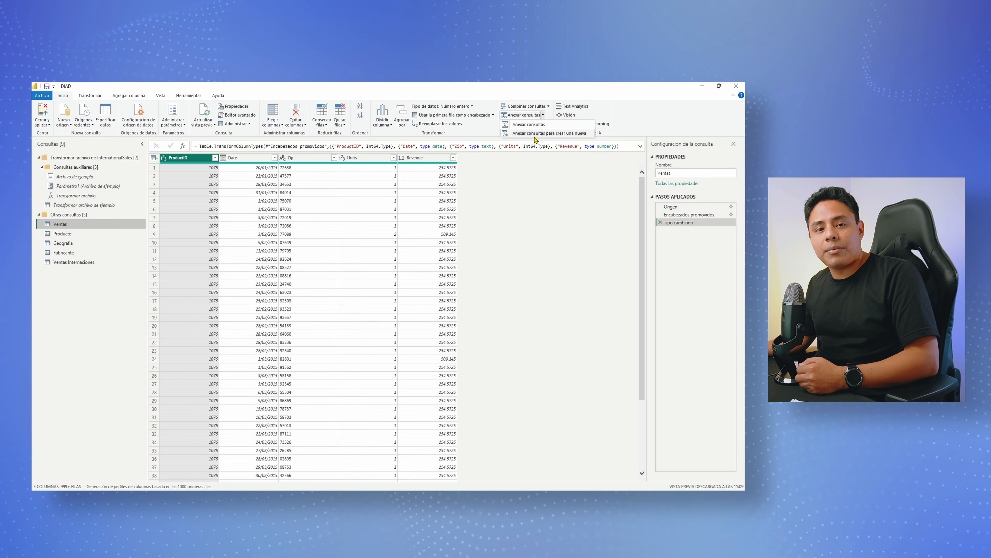
left_click(530, 125)
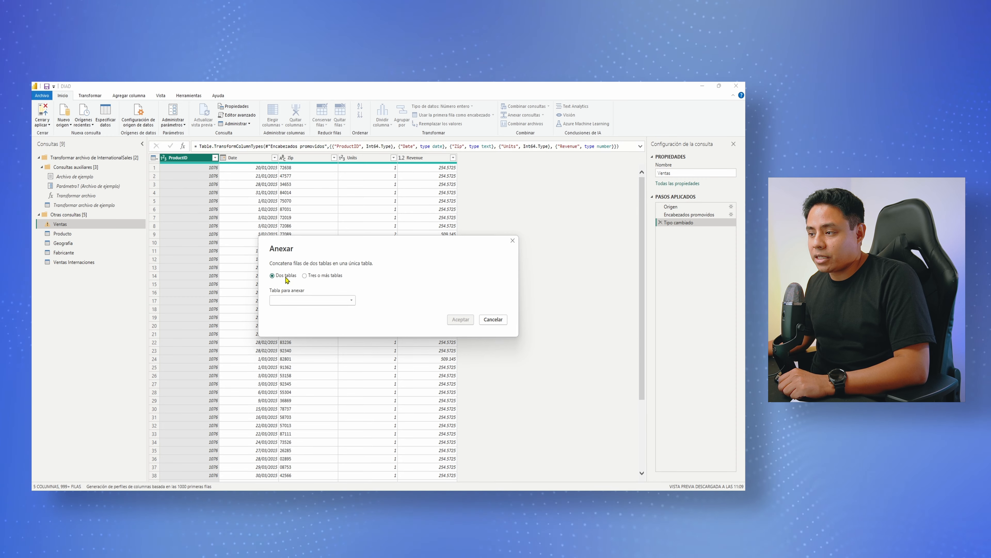
left_click(352, 303)
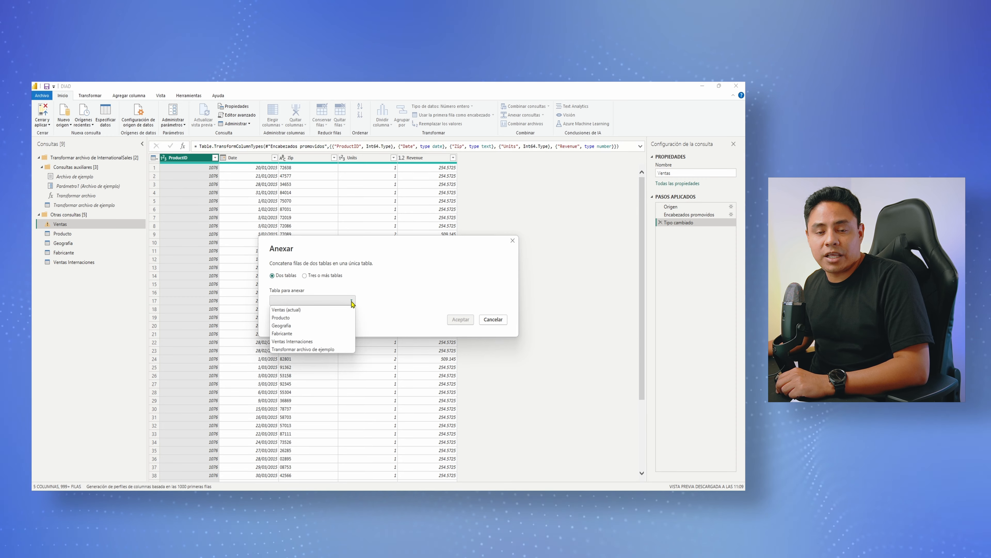
left_click(301, 342)
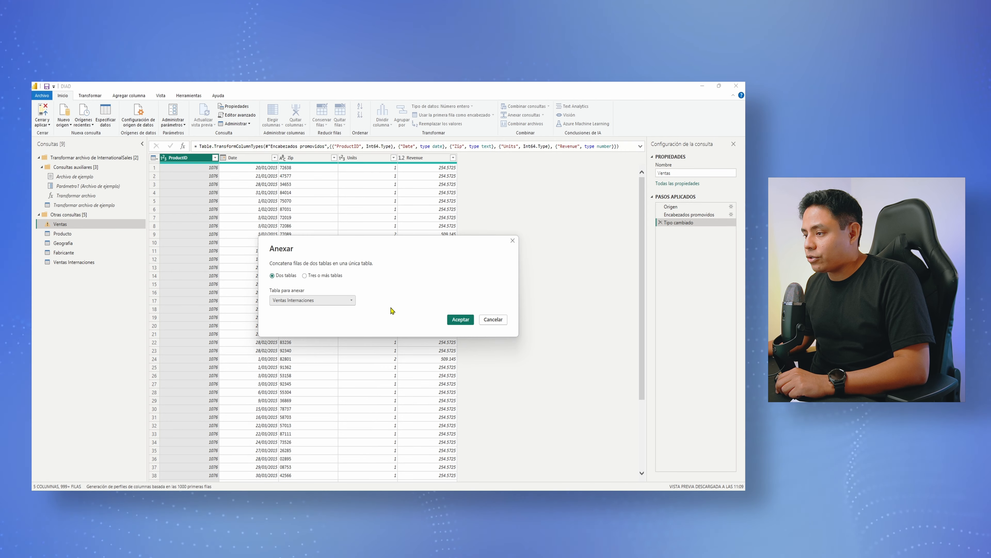
left_click(462, 321)
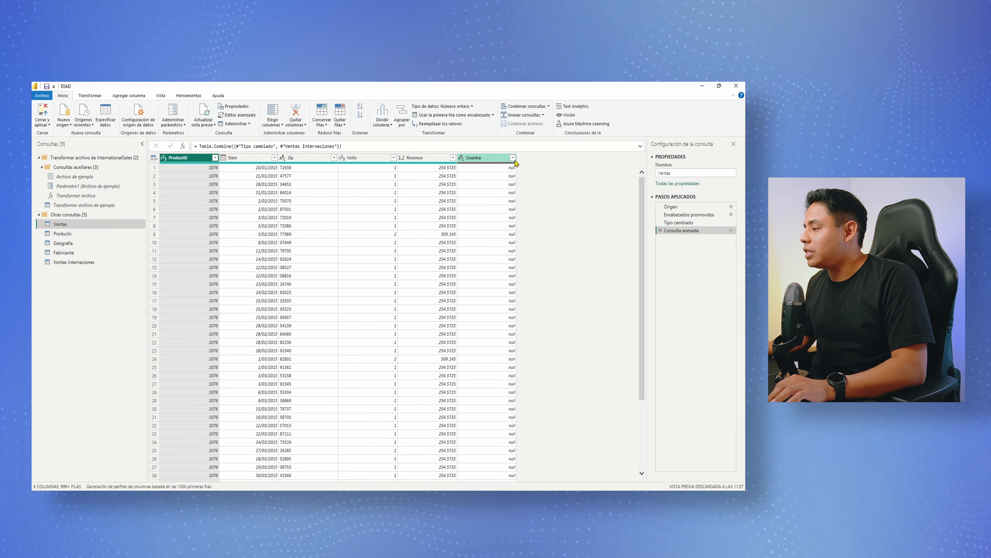
- Load the full list of distinct Country values in the Ventas query and close it without filtering
left_click(512, 158)
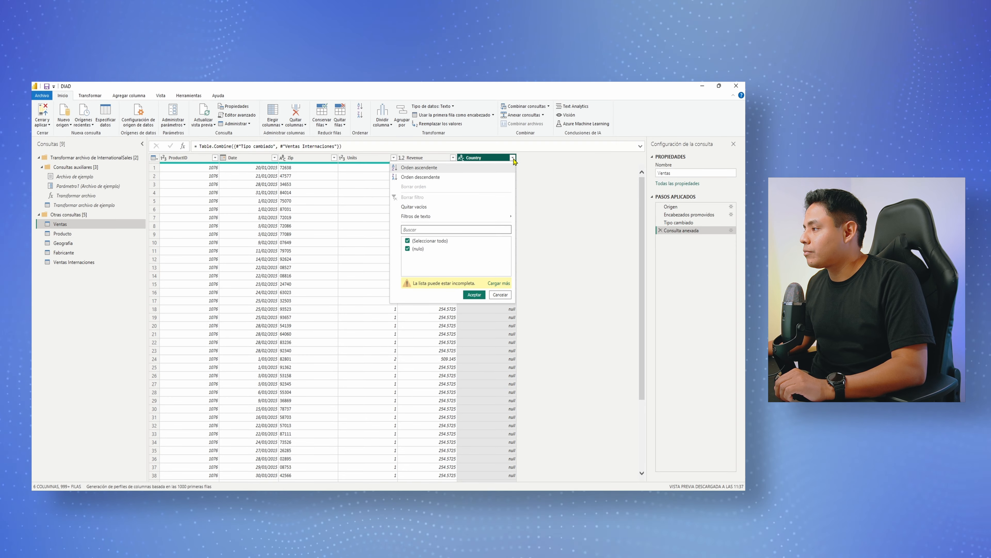
left_click(503, 284)
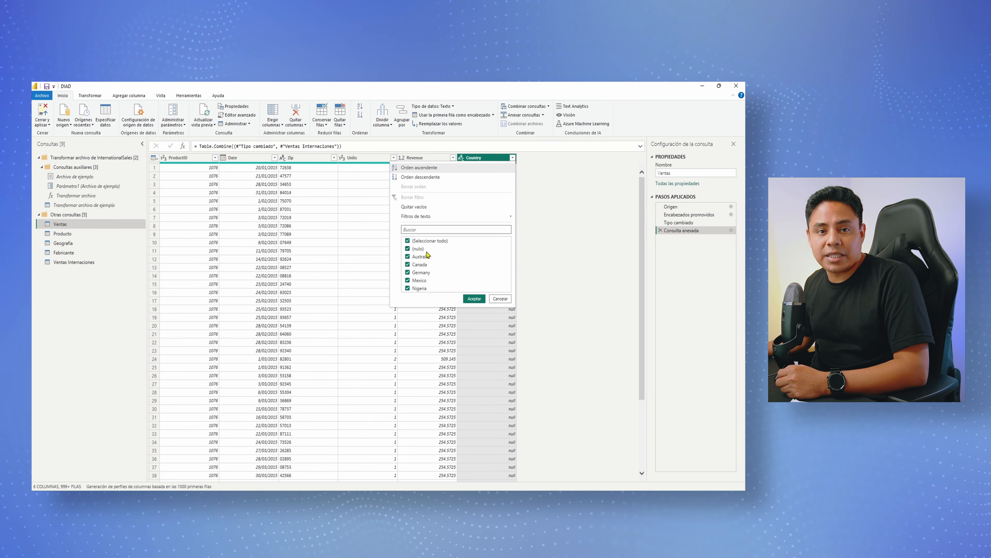
left_click(500, 298)
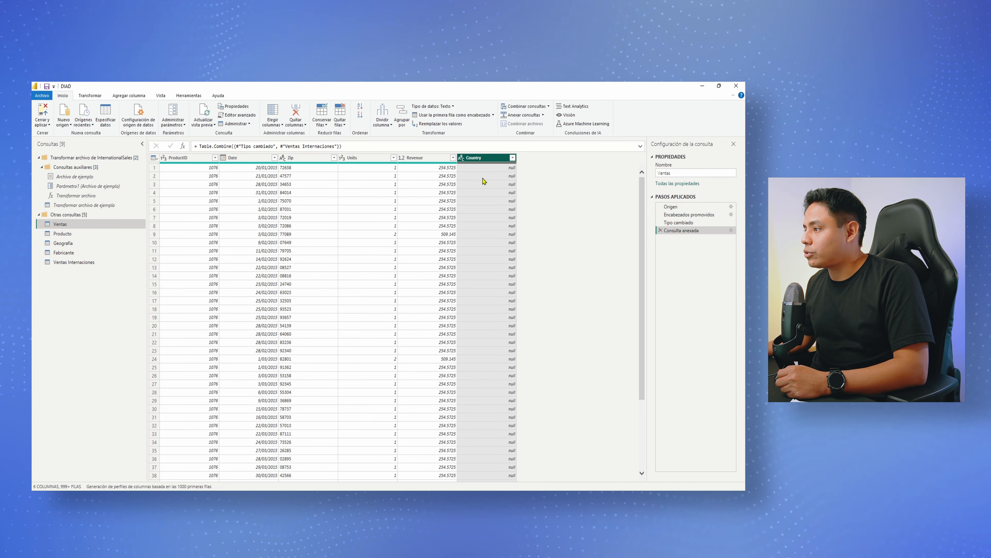
- Switch to File Explorer to examine the Data folder with the USSales and InternationalSales sources, and return to the query editor
mouse_move(364, 497)
left_click(361, 468)
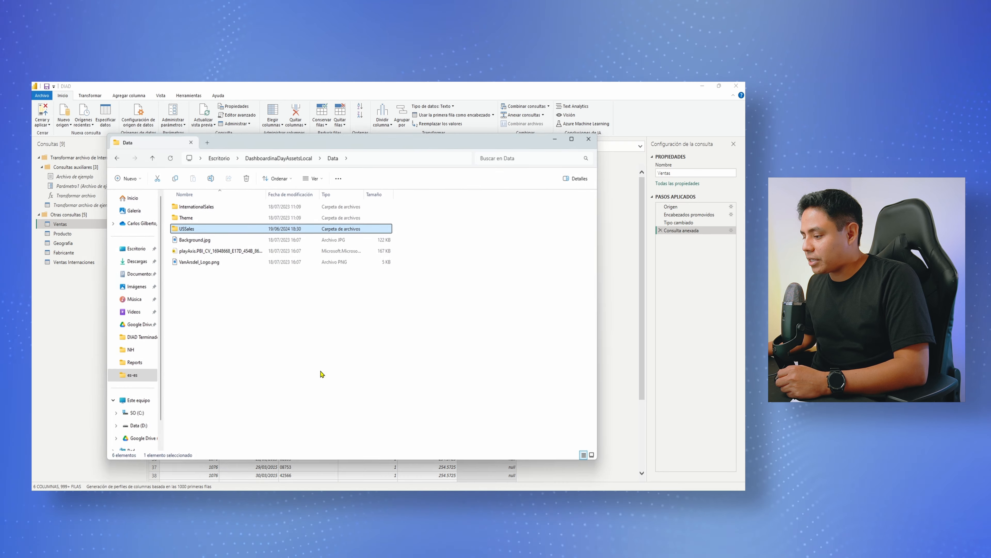
key("ctrl")
key("ctrl")
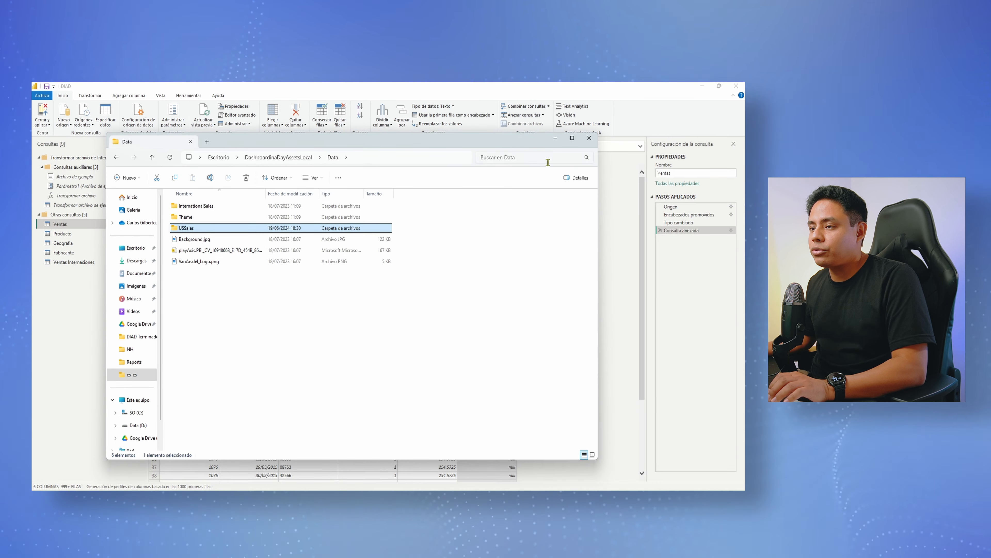
left_click(553, 141)
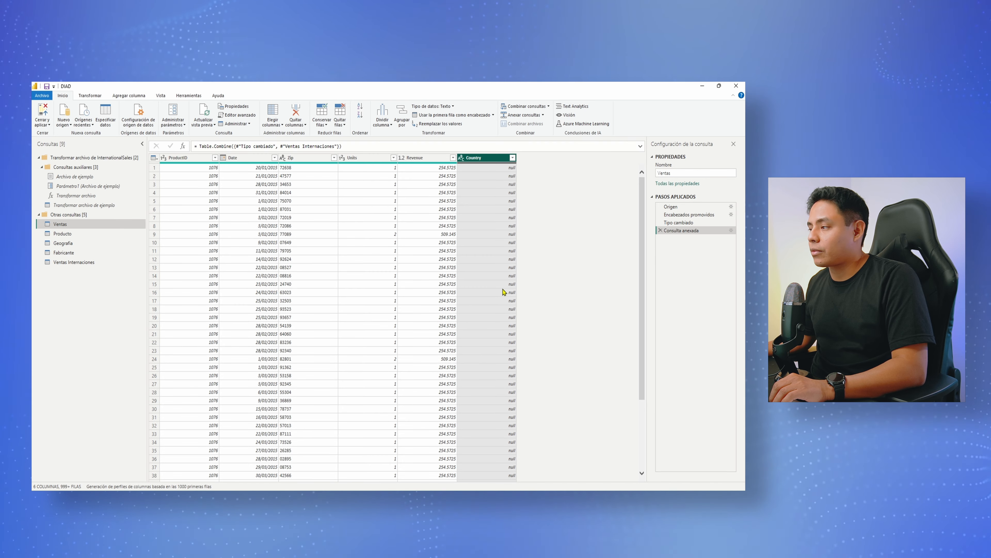
- Start a conditional column named Pais in the Ventas query with the condition that Country equals (es igual a) null
left_click(135, 97)
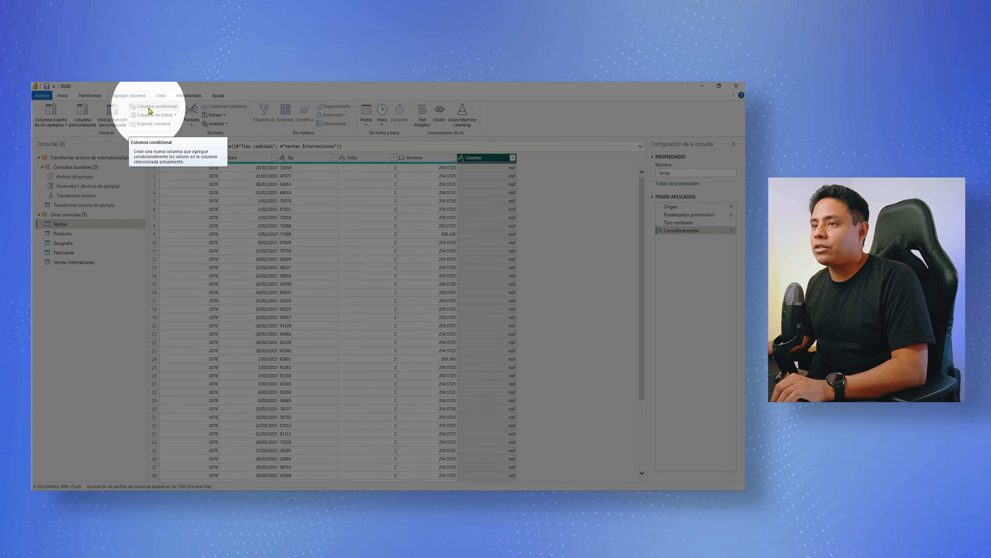
left_click(140, 108)
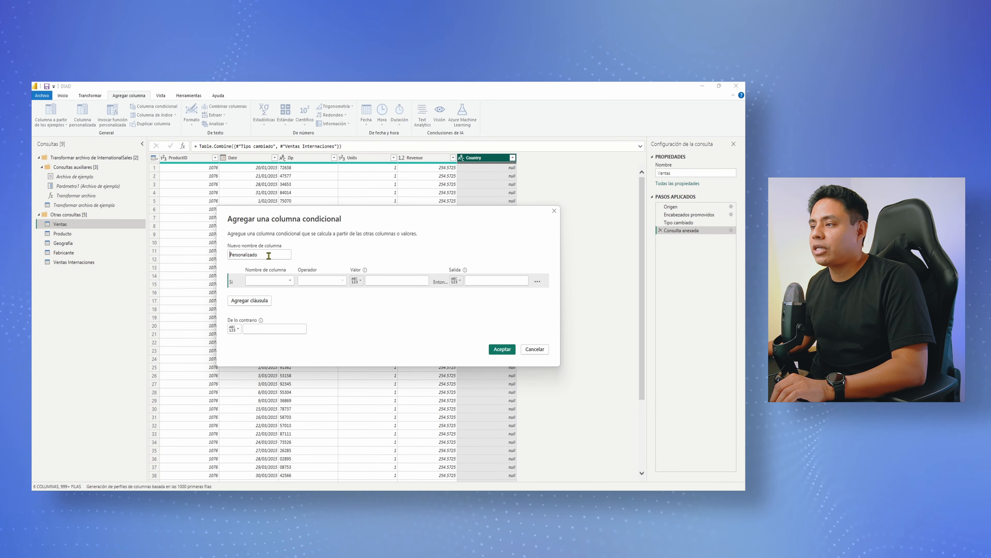
double_click(268, 255)
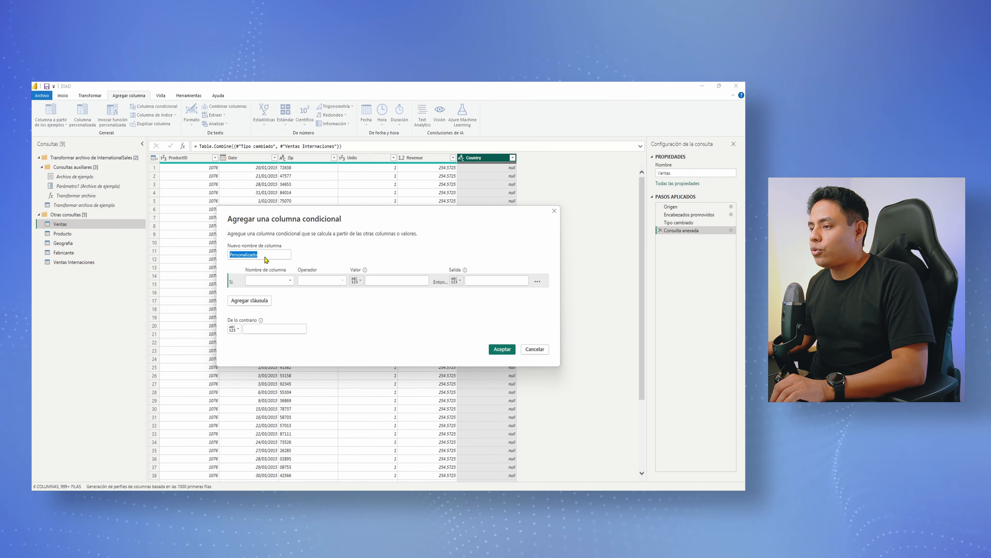
type("Pais")
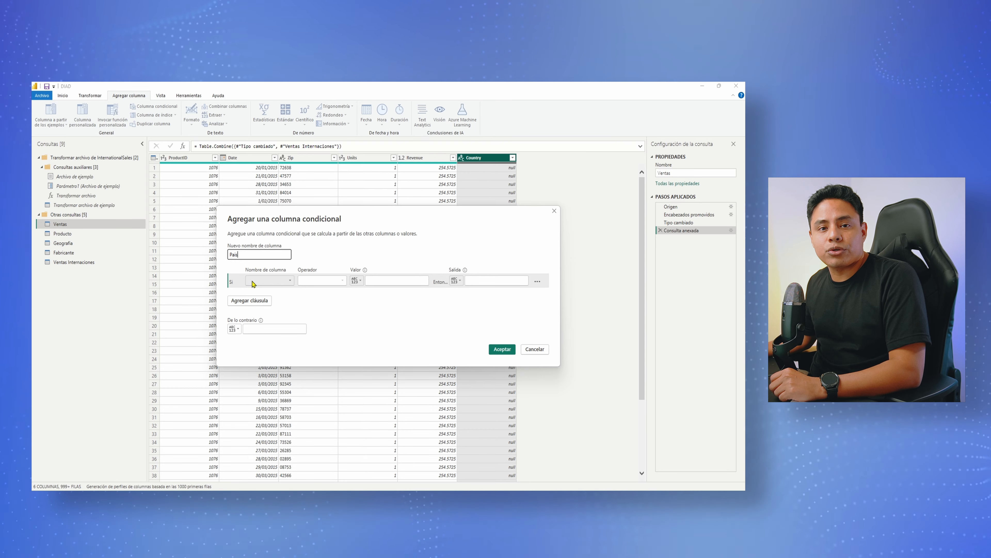
left_click(289, 281)
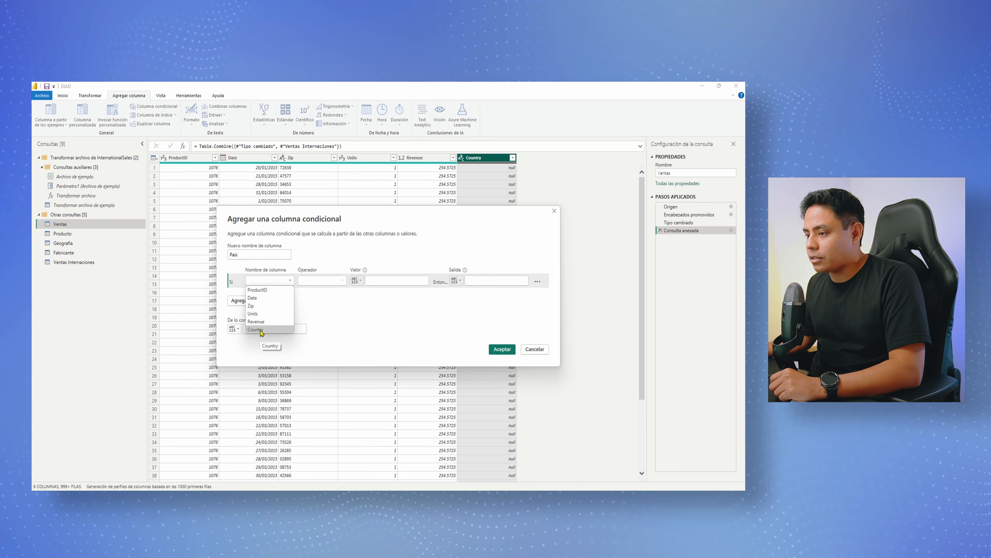
left_click(261, 330)
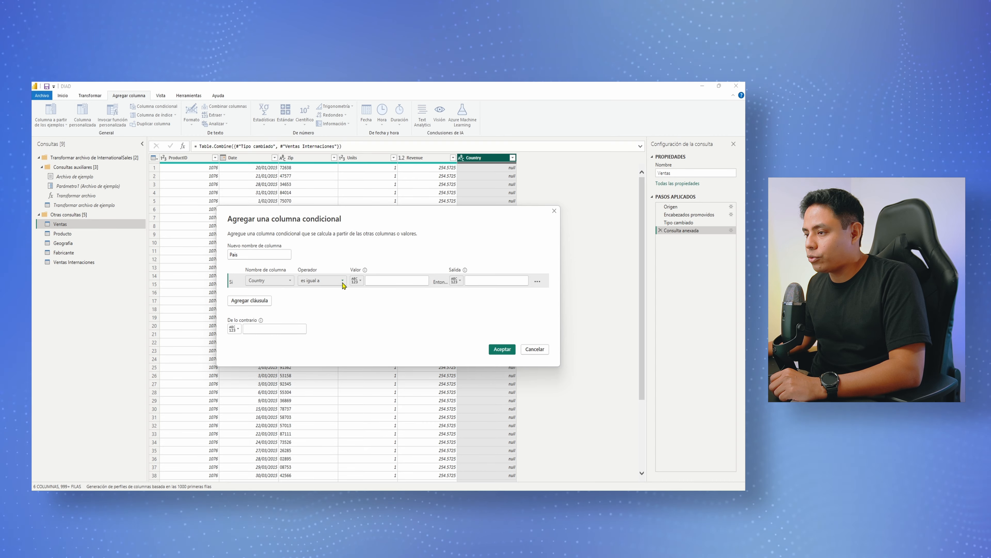
left_click(342, 281)
left_click(321, 292)
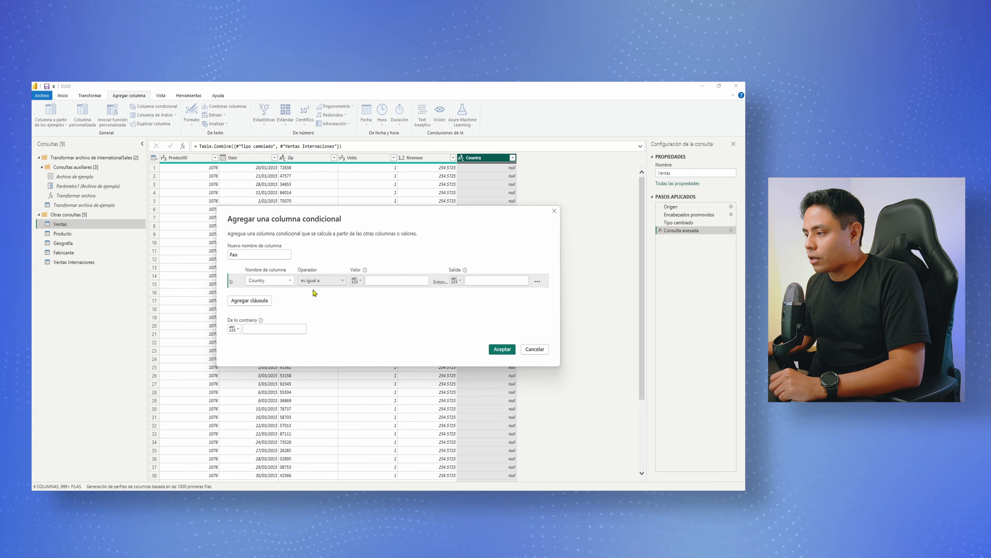
left_click(342, 281)
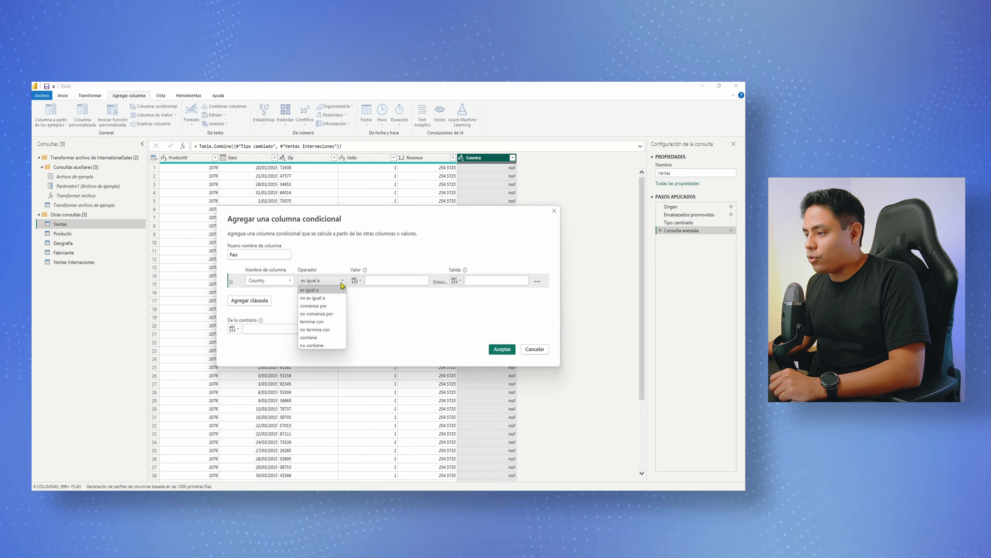
left_click(312, 289)
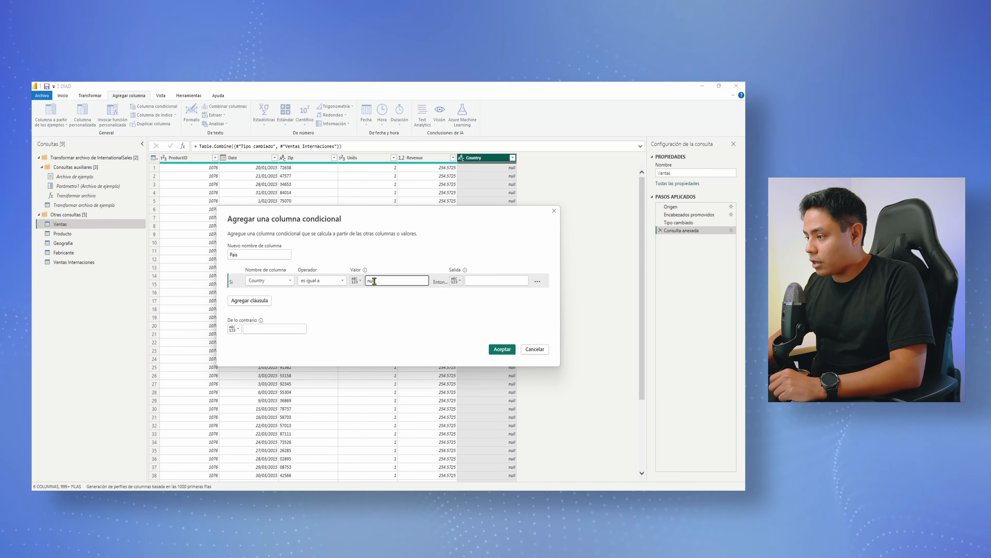
left_click(373, 280)
type("null")
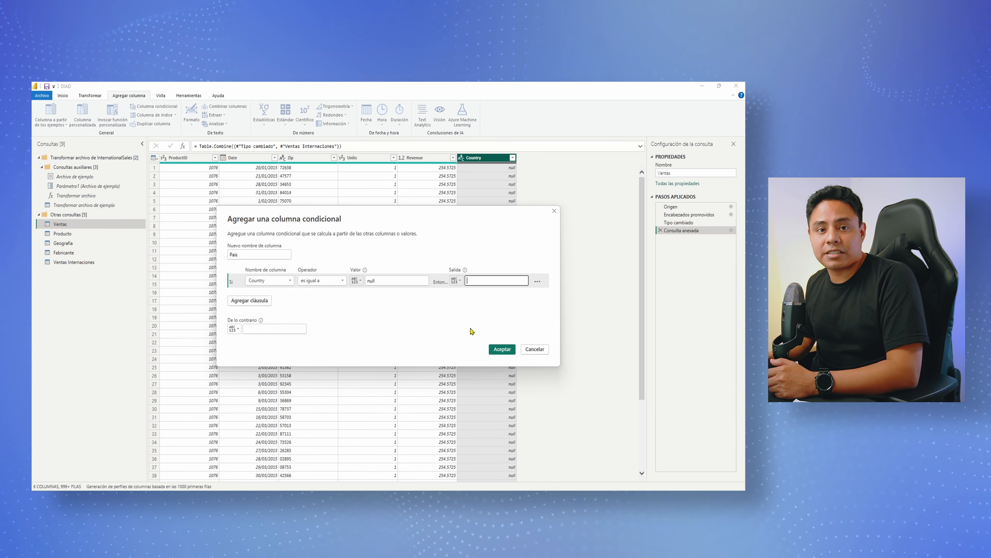
- Set the condition's output to USS, use the Country column as the otherwise value, and create the conditional column
type("US$")
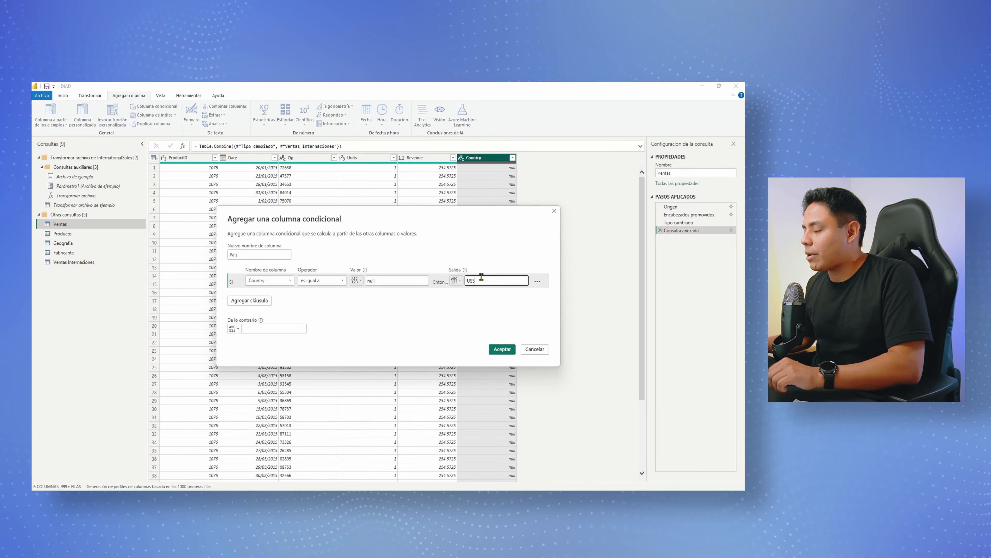
left_click(265, 328)
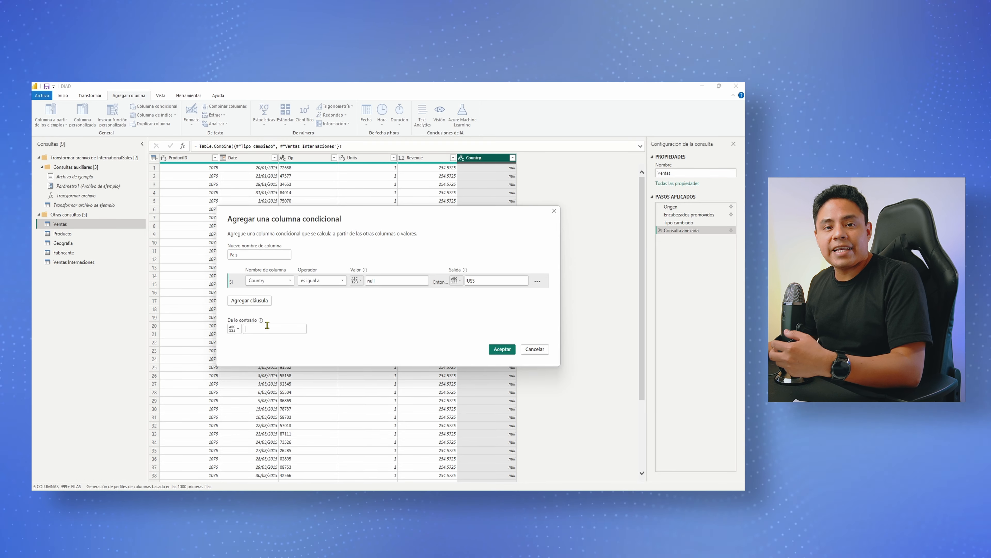
left_click(238, 332)
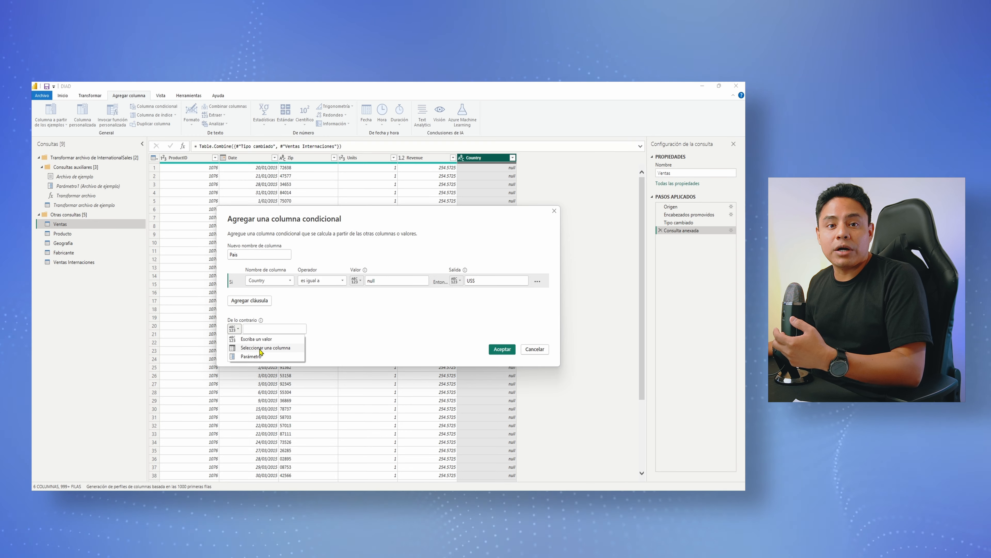
left_click(262, 349)
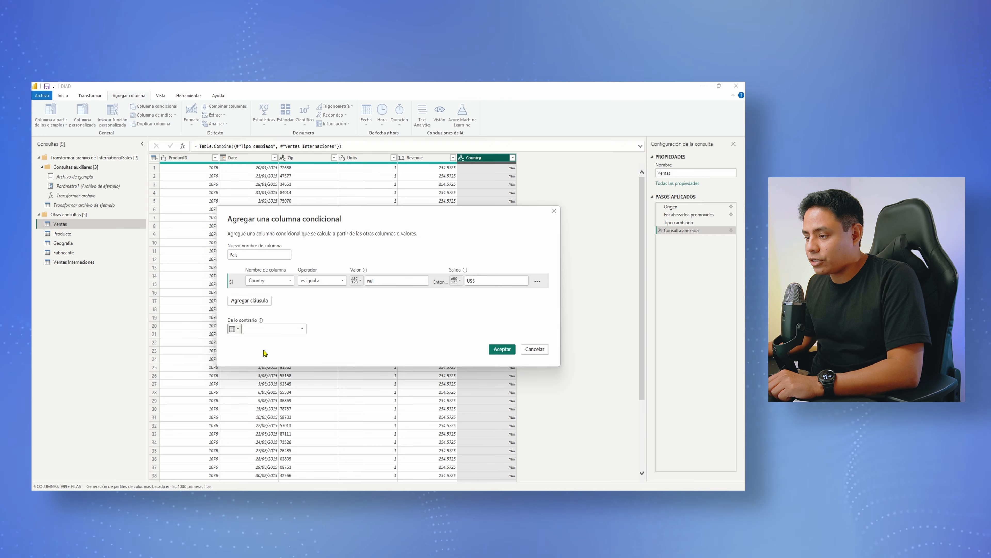
left_click(302, 329)
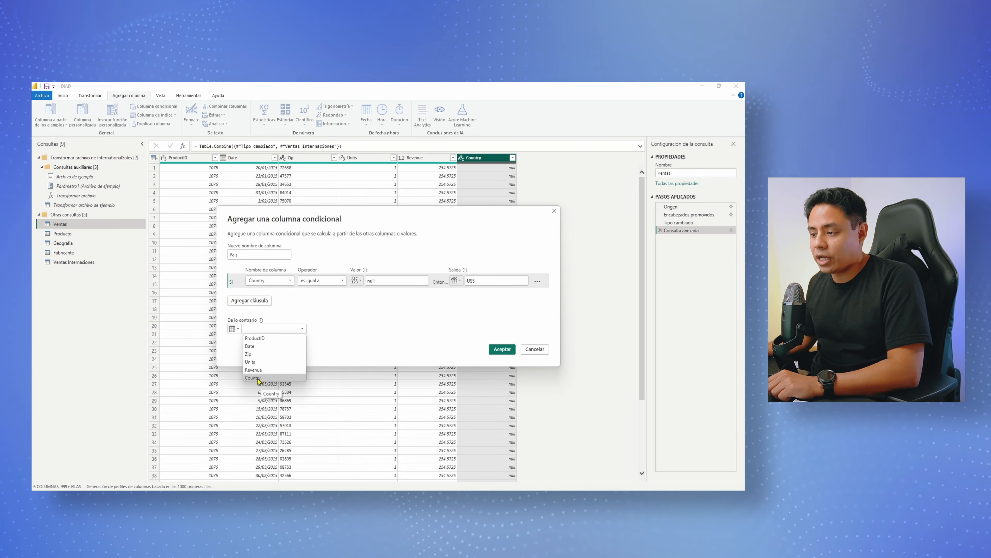
left_click(258, 378)
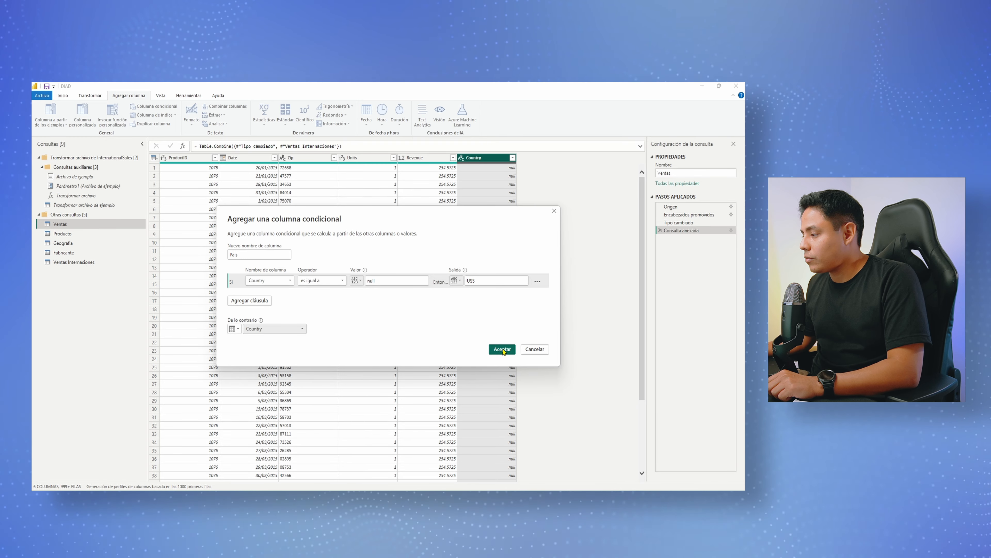
left_click(502, 350)
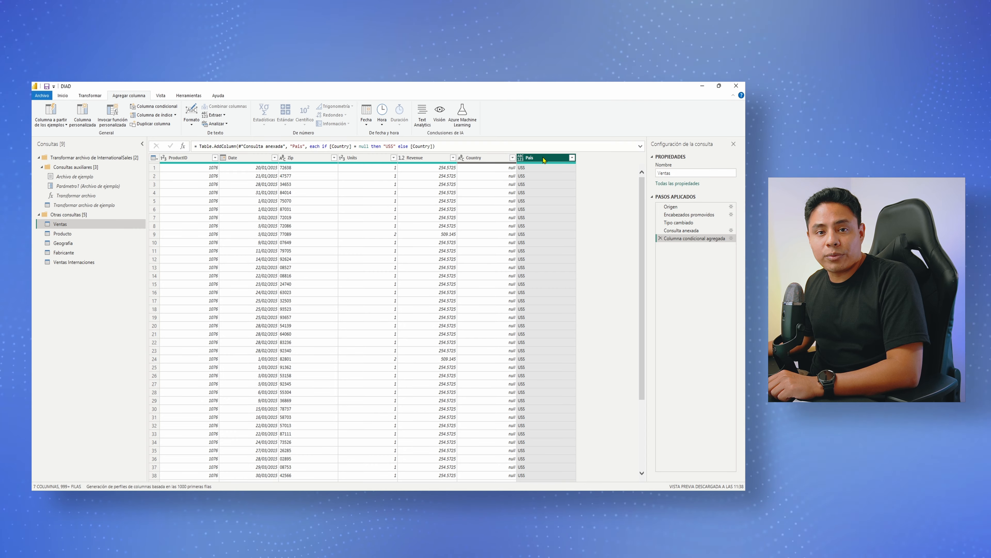
- Review the distinct values of Pais without filtering and remove the Country column from Ventas
left_click(572, 157)
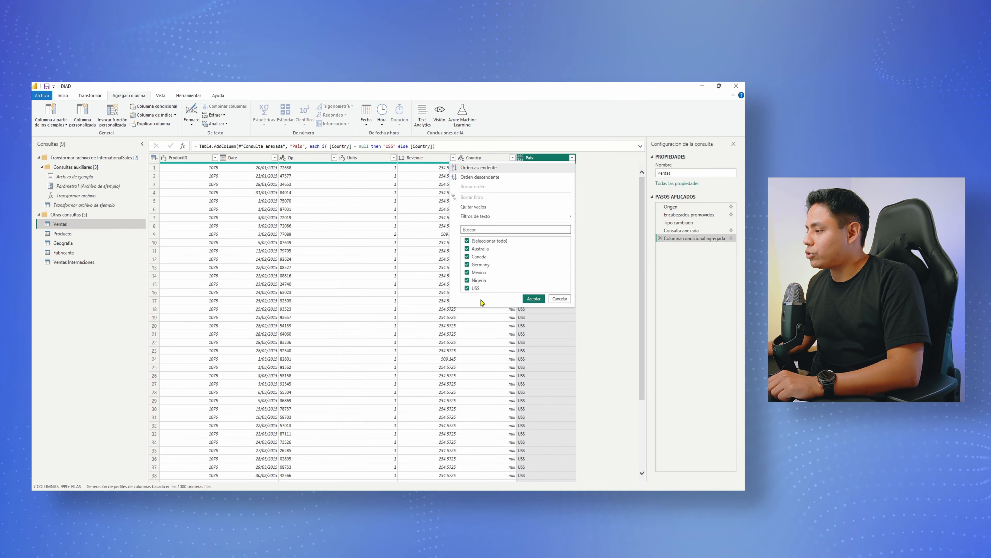
left_click(560, 300)
left_click(487, 158)
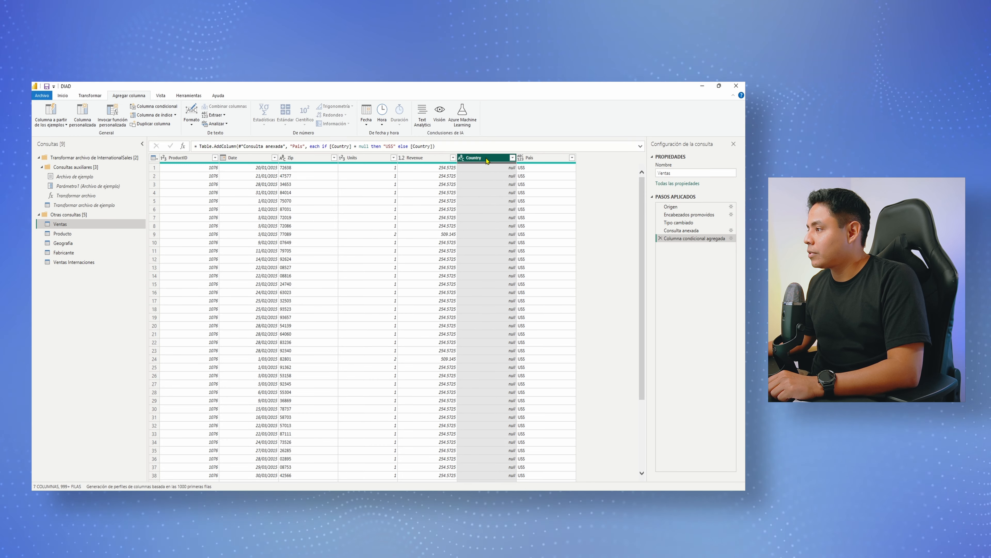
right_click(487, 160)
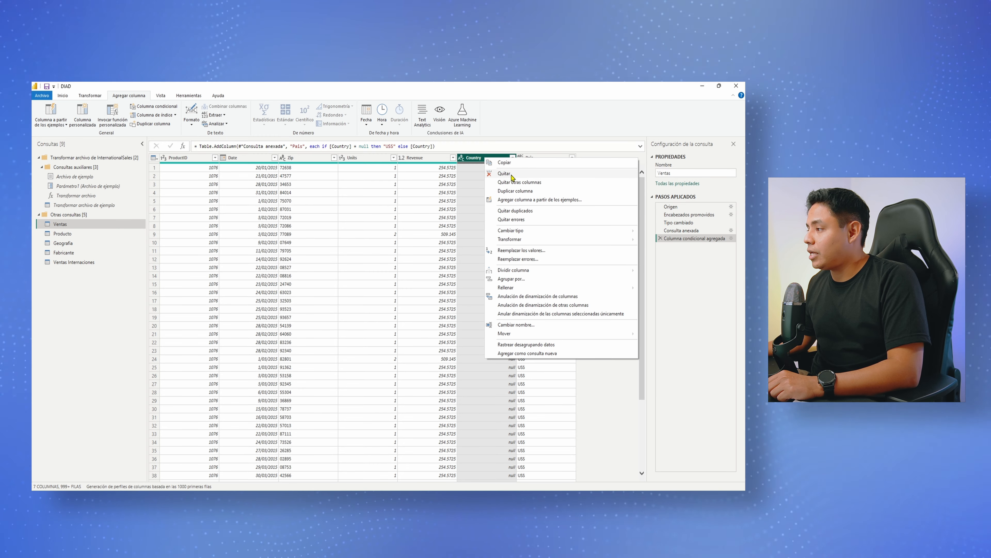
left_click(519, 174)
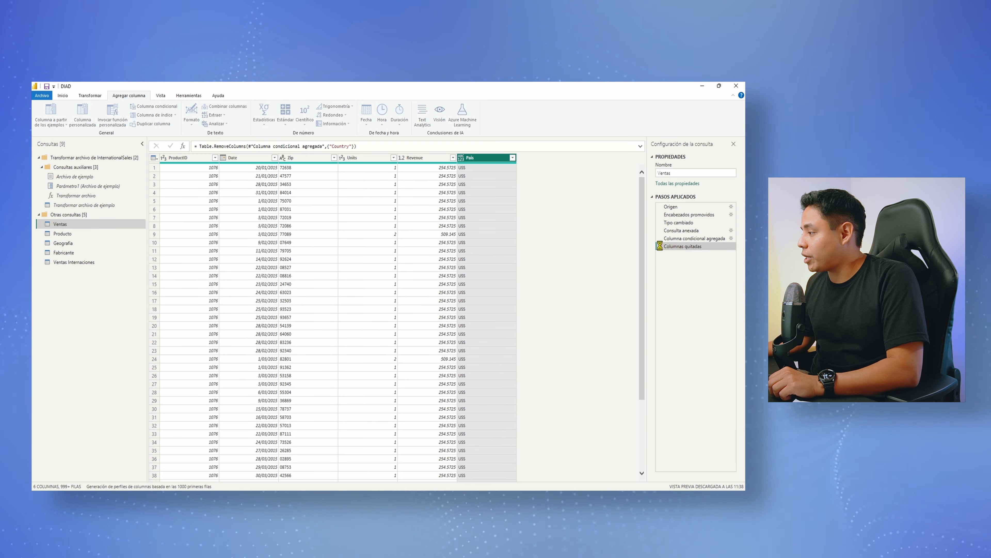
- Delete the applied steps Columnas quitadas, Columna condicional agregada and Consulta anexada from the Ventas query
left_click(659, 246)
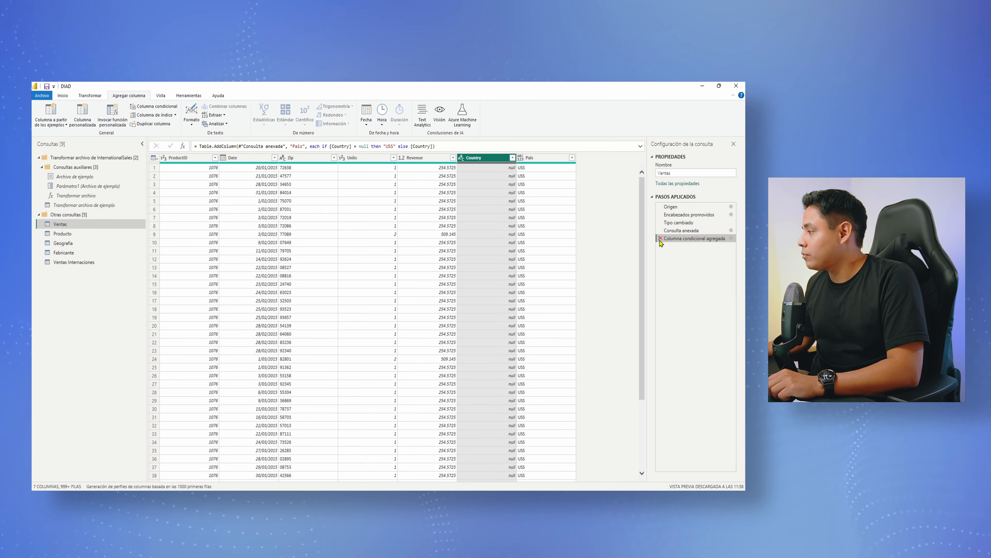
left_click(660, 238)
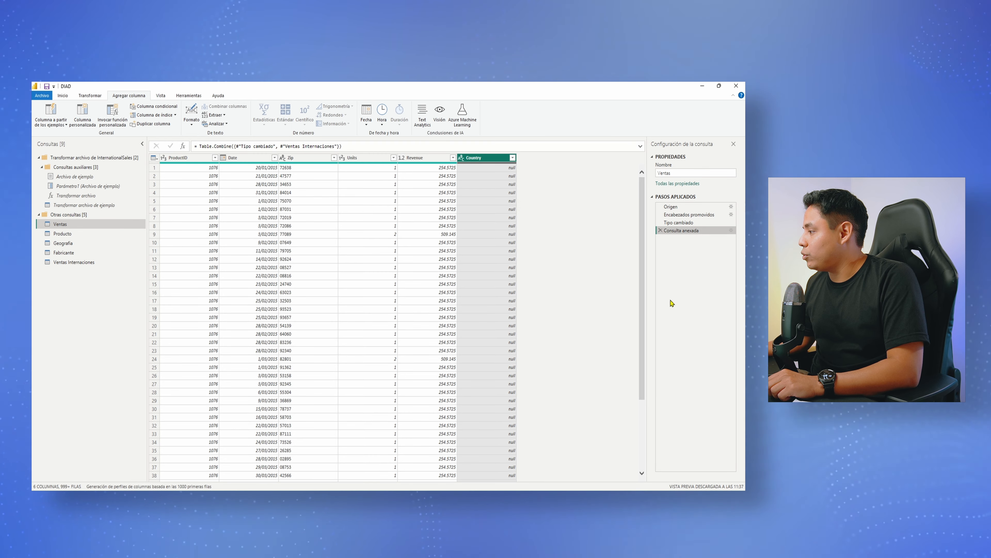
left_click(660, 230)
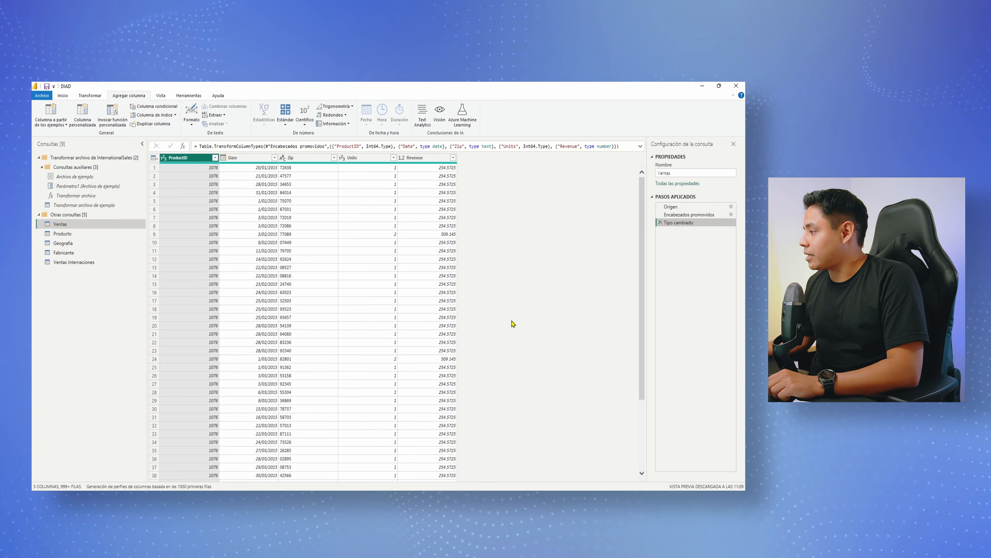
- Compare with the Country column in Ventas Internaciones and add a custom column named Country with the formula = "USS" to Ventas
left_click(74, 262)
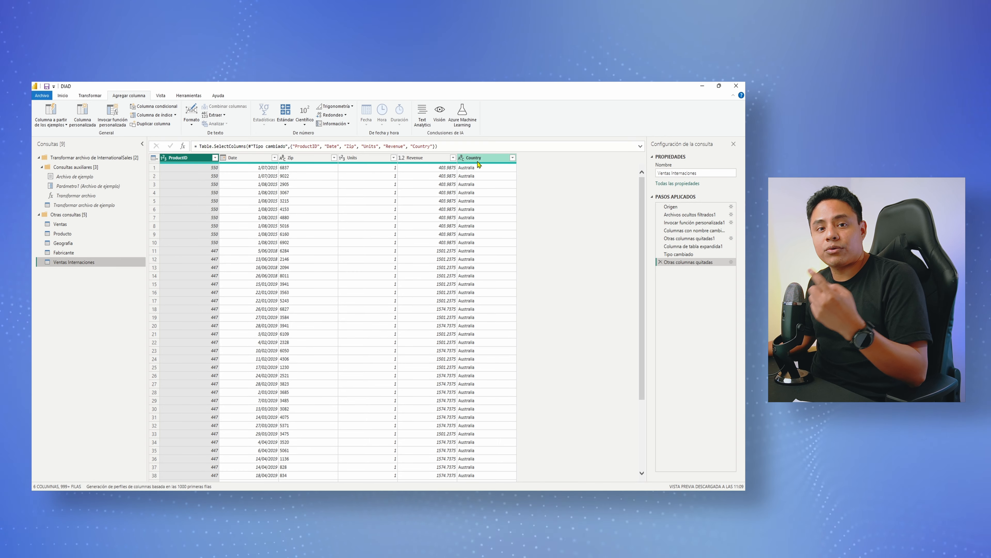
left_click(73, 226)
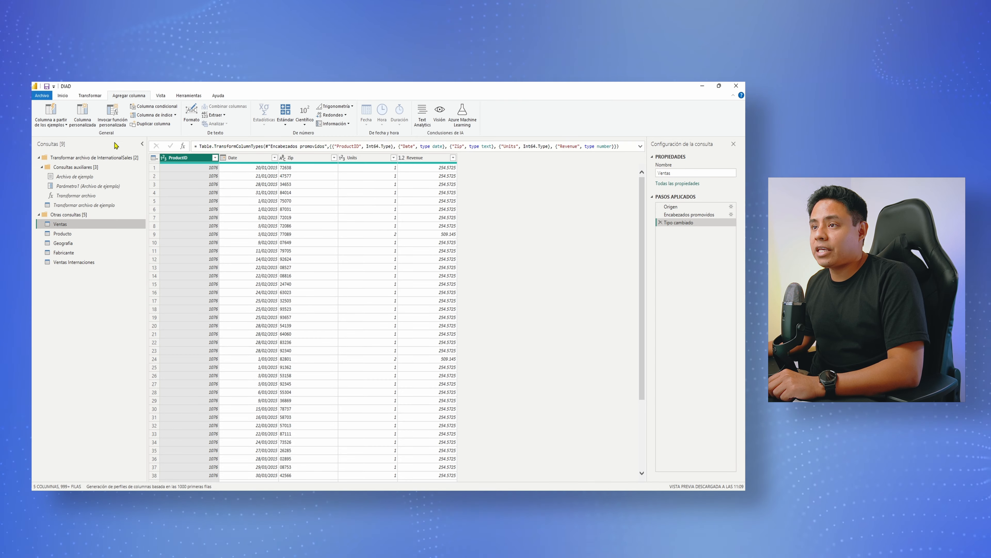
left_click(83, 115)
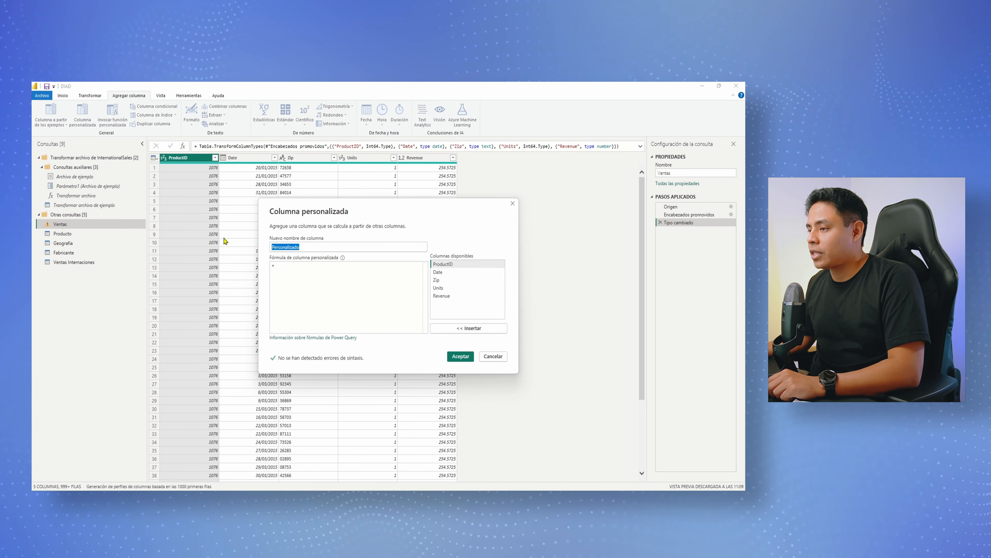
type("Country")
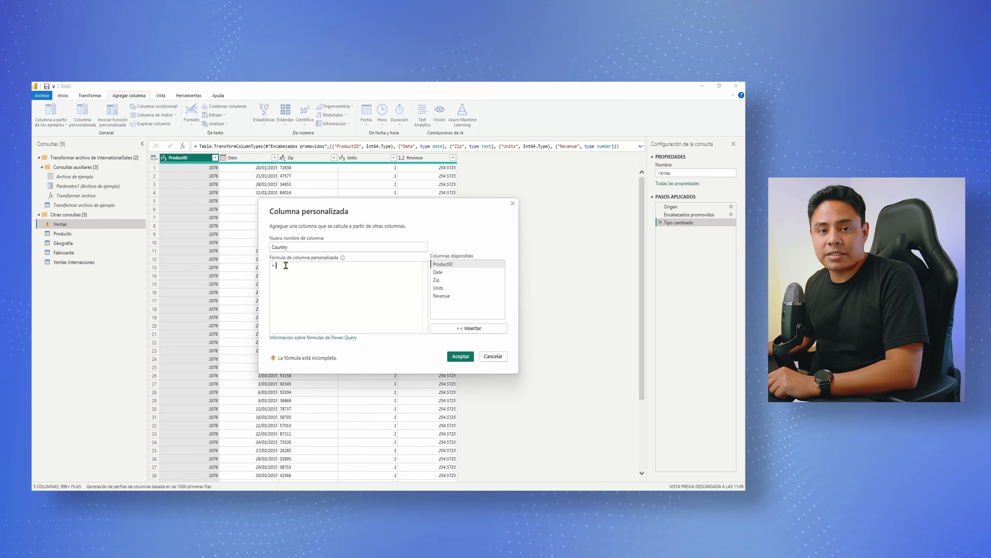
type("\"US")
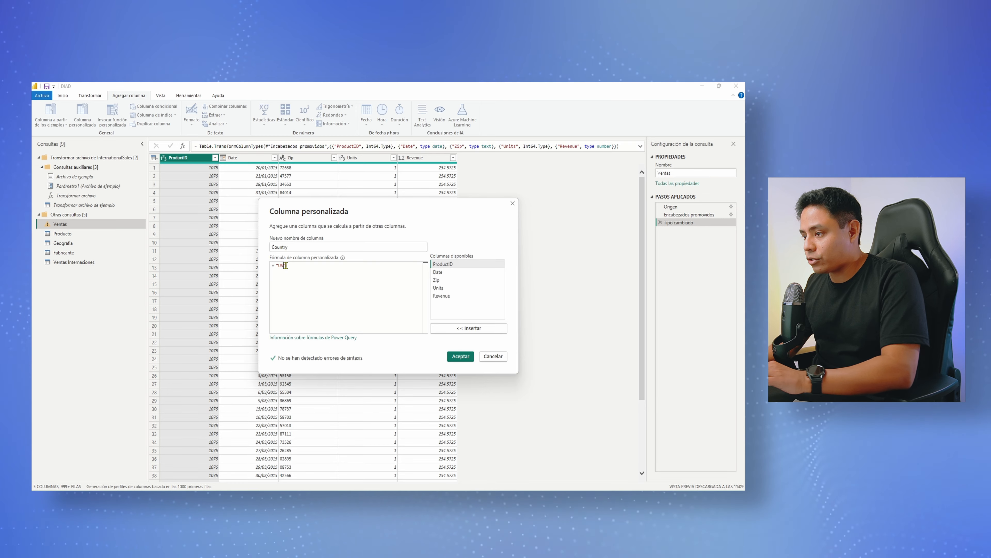
type("A")
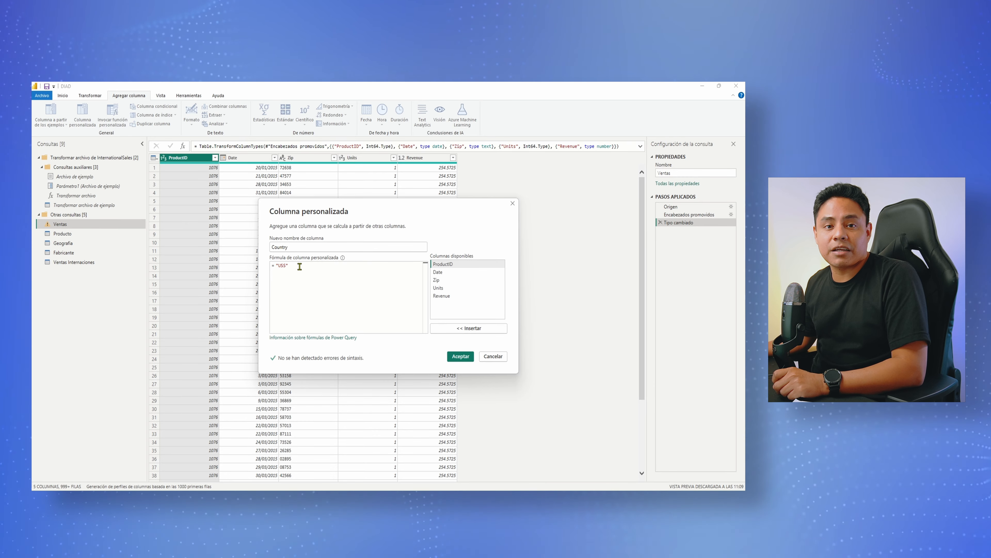
left_click(461, 357)
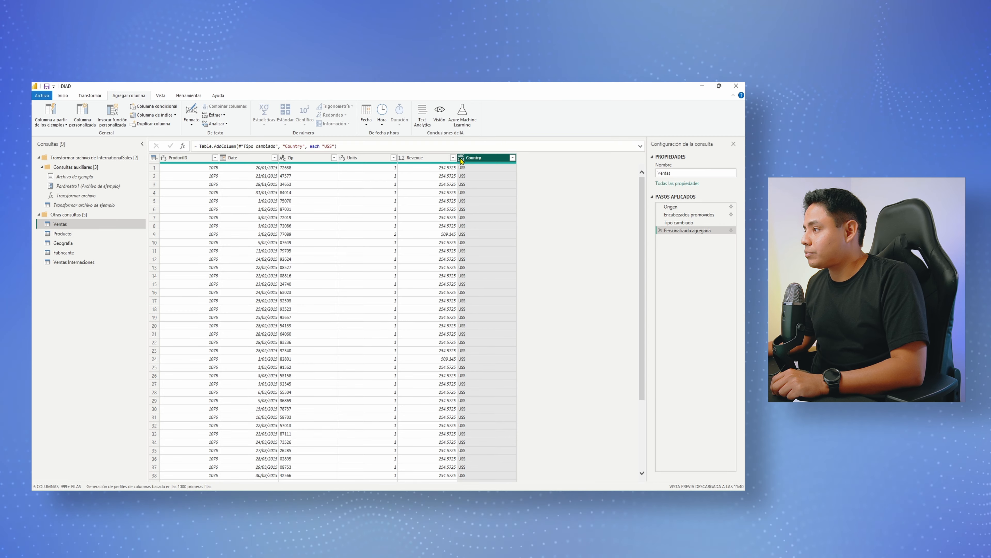
- Set the data type of the Country column in Ventas to Texto and compare it with the column in Ventas Internaciones
left_click(462, 158)
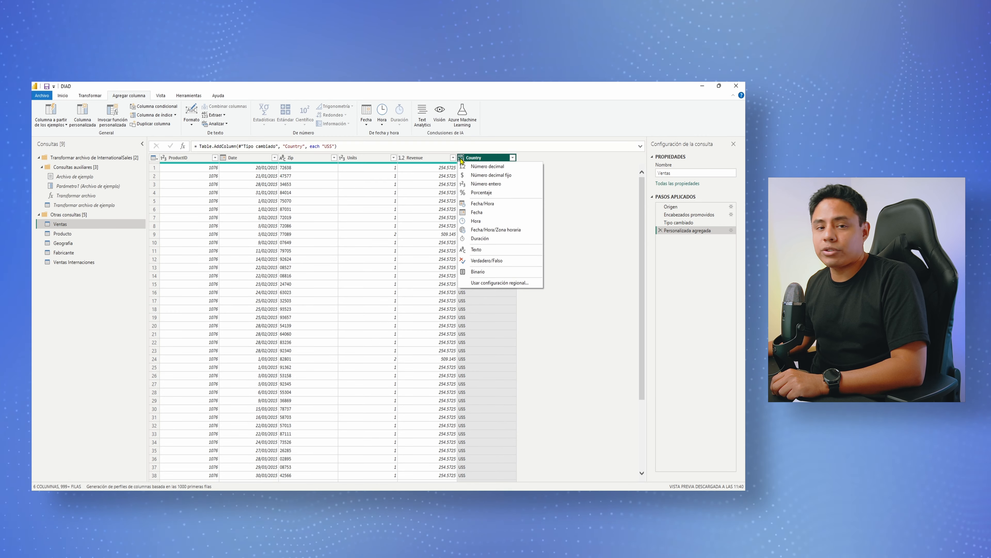
left_click(476, 249)
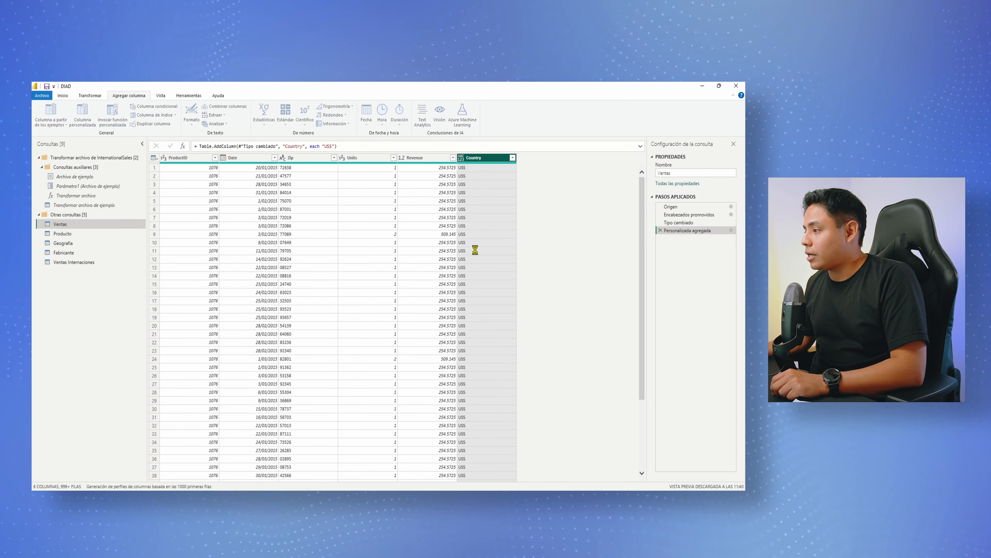
left_click(90, 261)
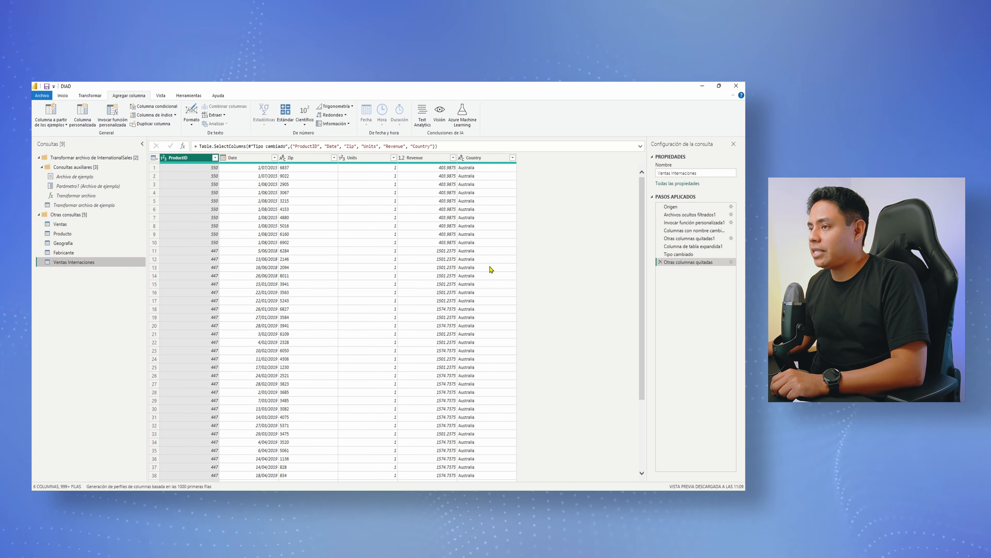
left_click(63, 224)
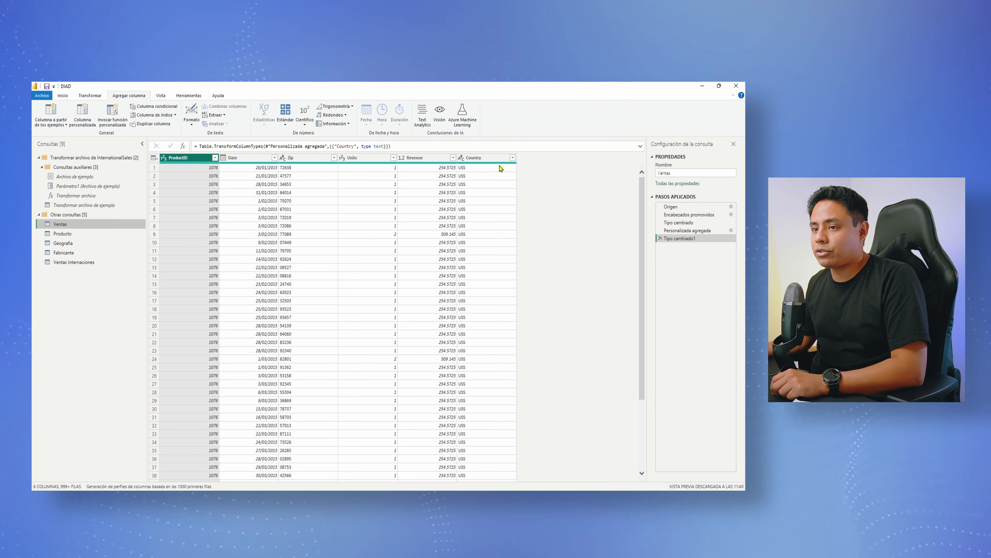
- Append the Ventas Internaciones table to the Ventas query as a two-table append
left_click(62, 95)
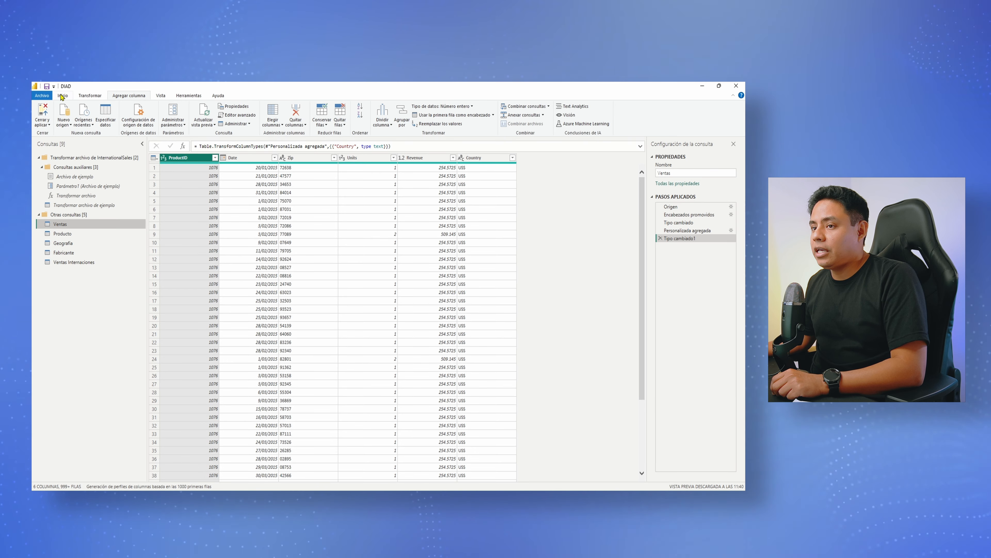
left_click(543, 116)
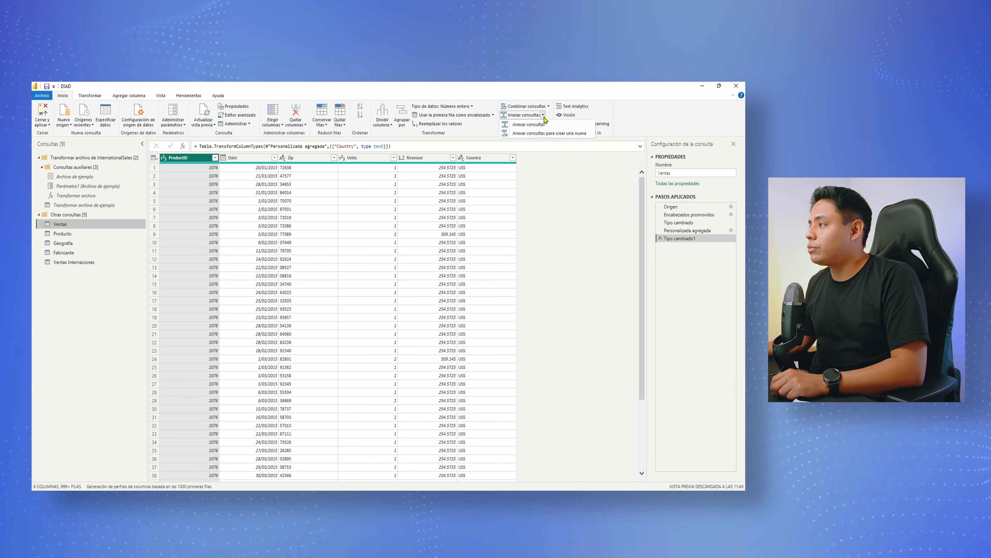
left_click(540, 125)
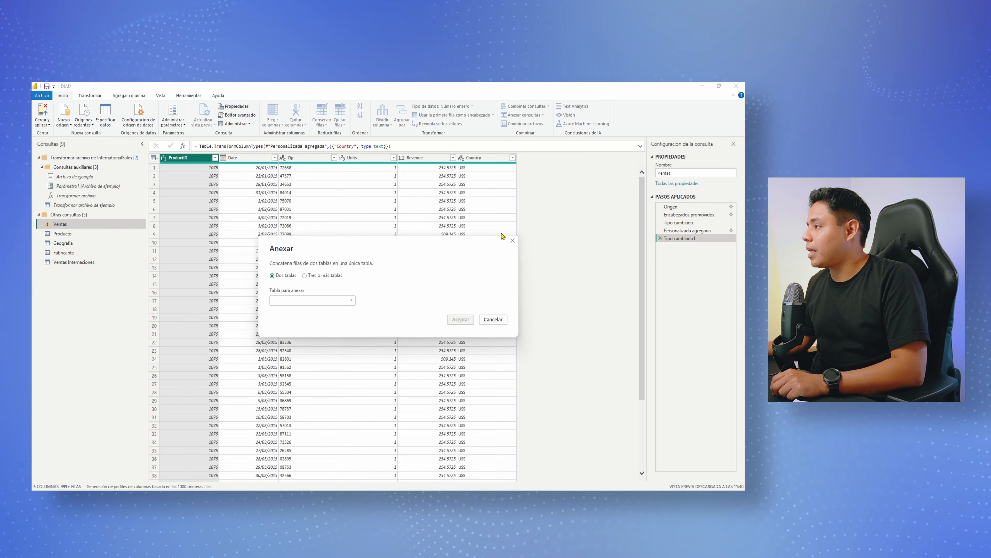
left_click(351, 301)
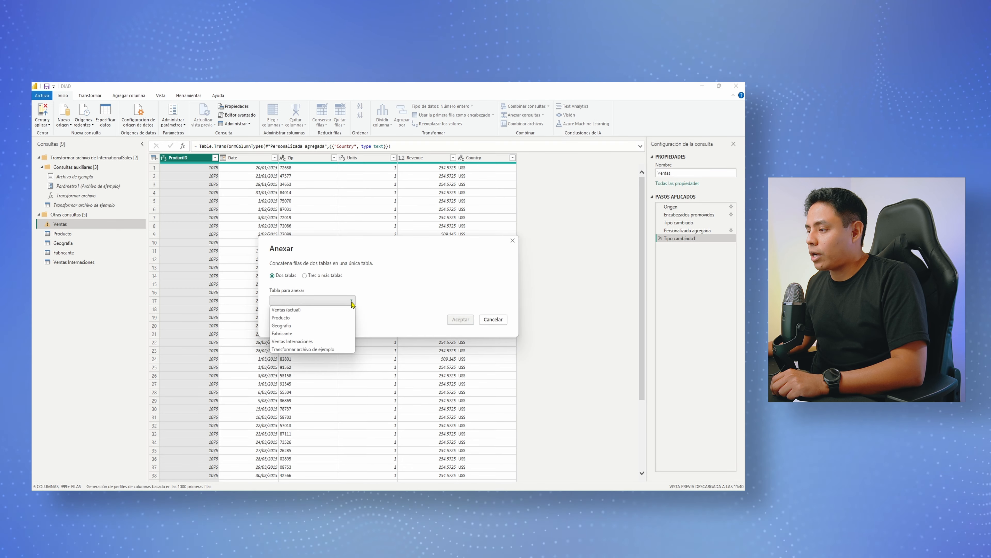
left_click(300, 341)
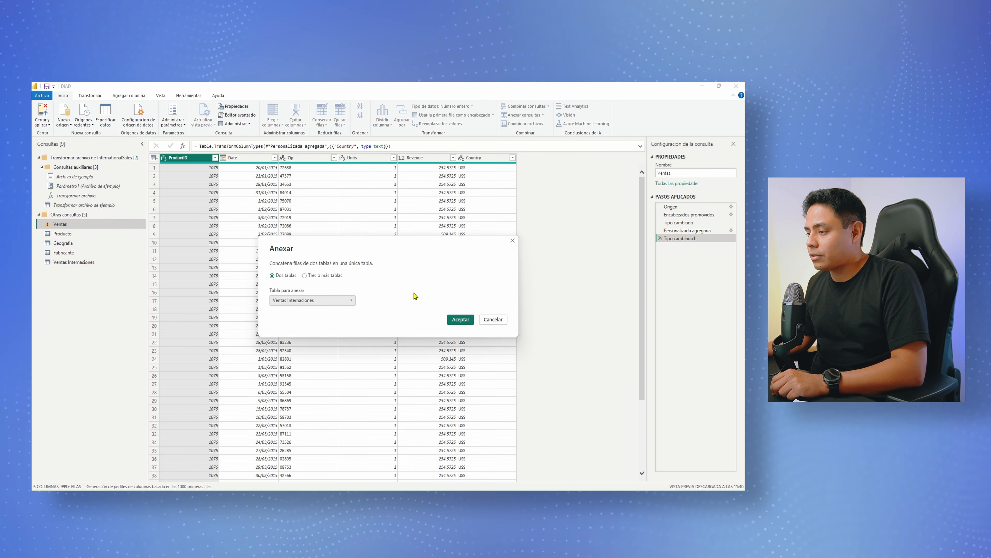
left_click(462, 320)
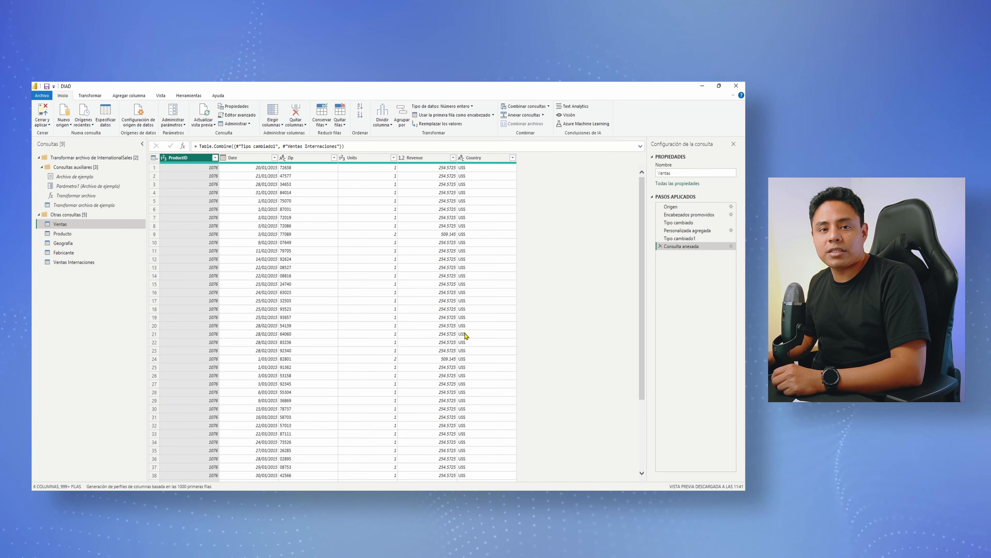
- Load the complete list of distinct Country values in Ventas and review it without applying a filter
left_click(484, 159)
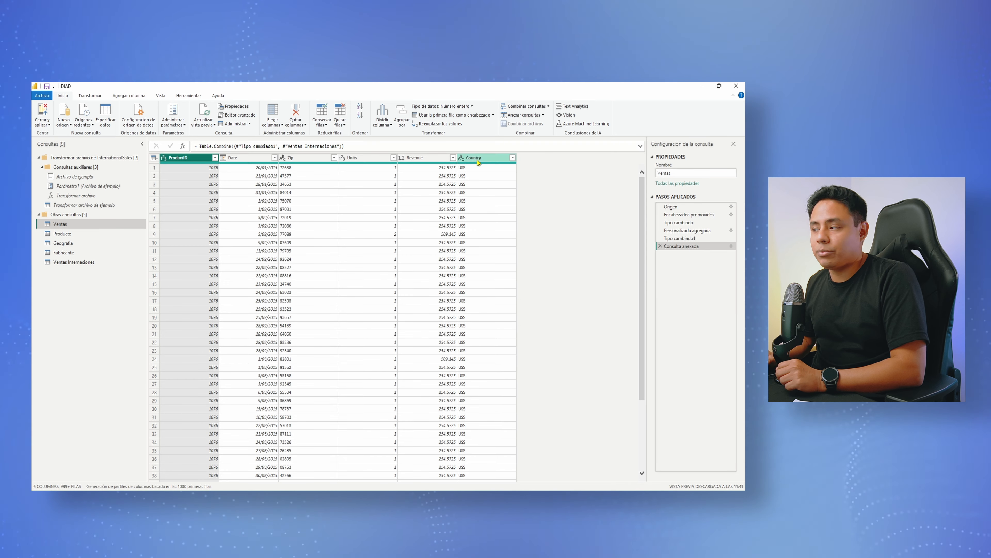
left_click(512, 158)
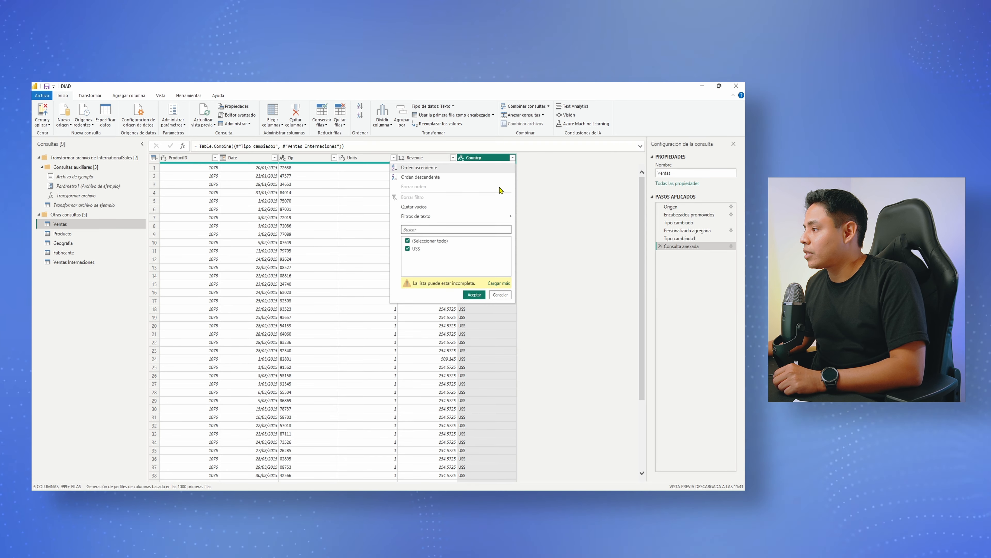
left_click(499, 284)
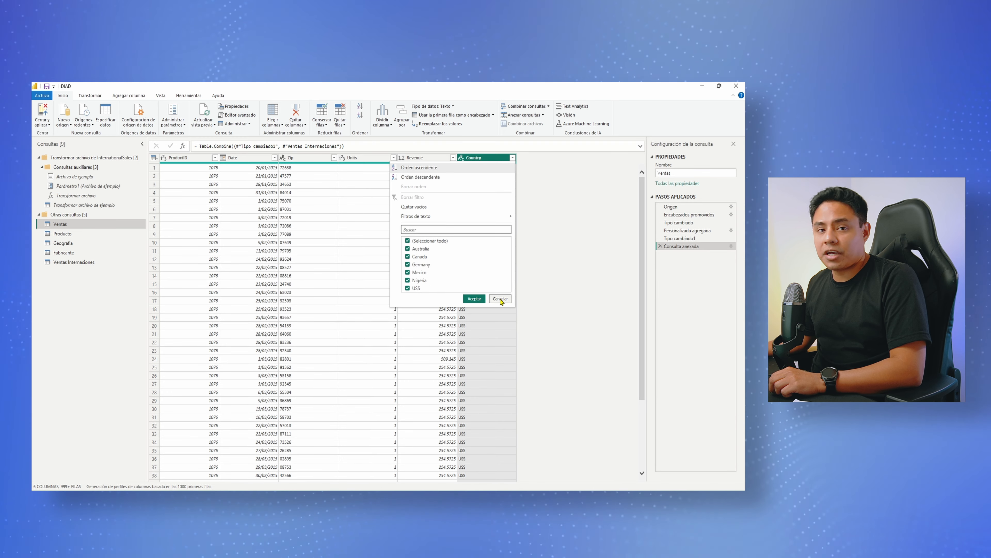
left_click(501, 299)
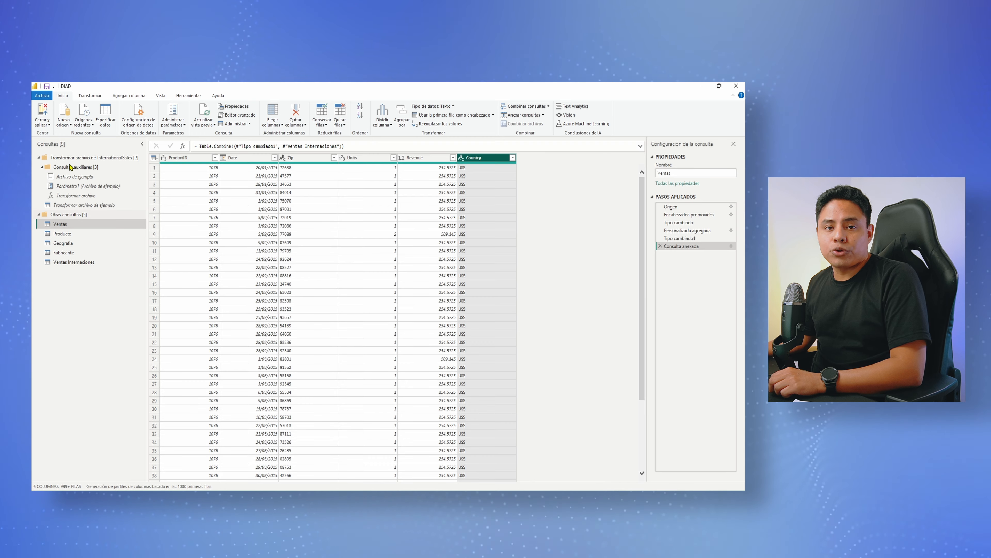
left_click(43, 124)
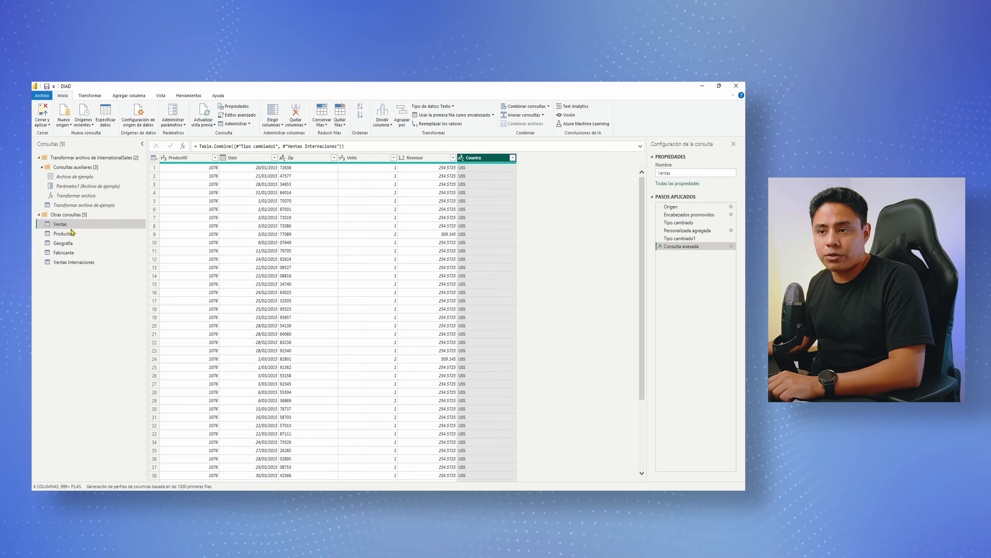
- Disable loading of the Ventas Internaciones query into the report, accept the possible data loss, and check its load setting
left_click(77, 262)
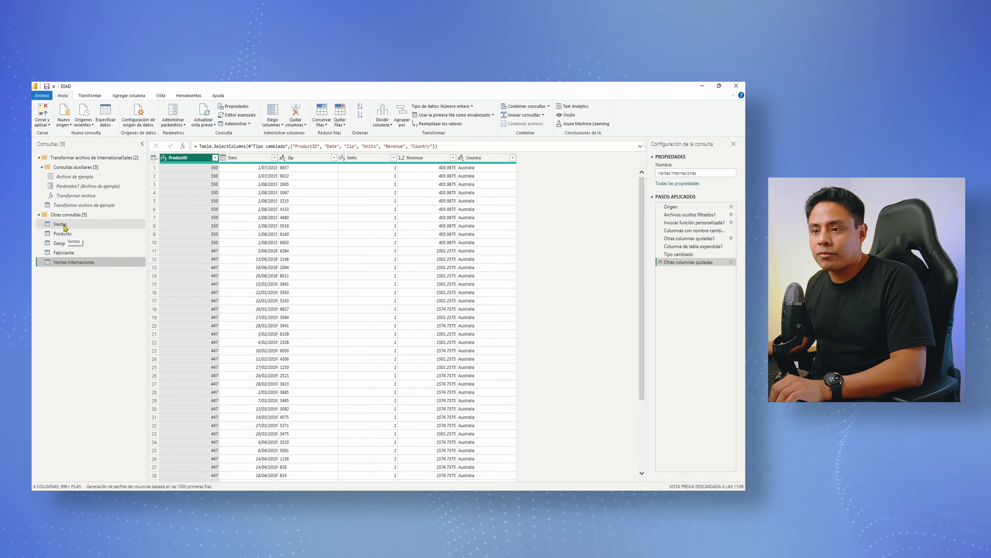
right_click(62, 265)
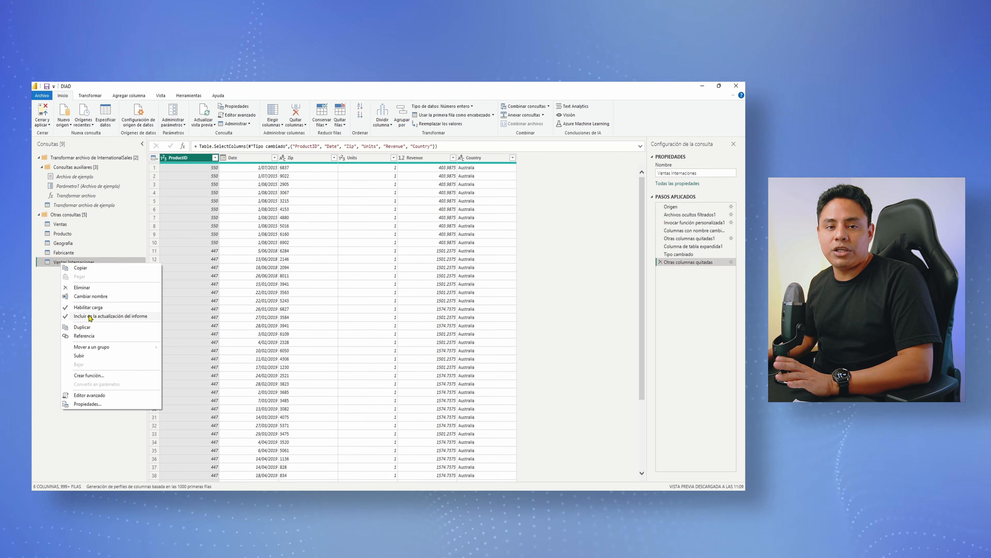
left_click(65, 309)
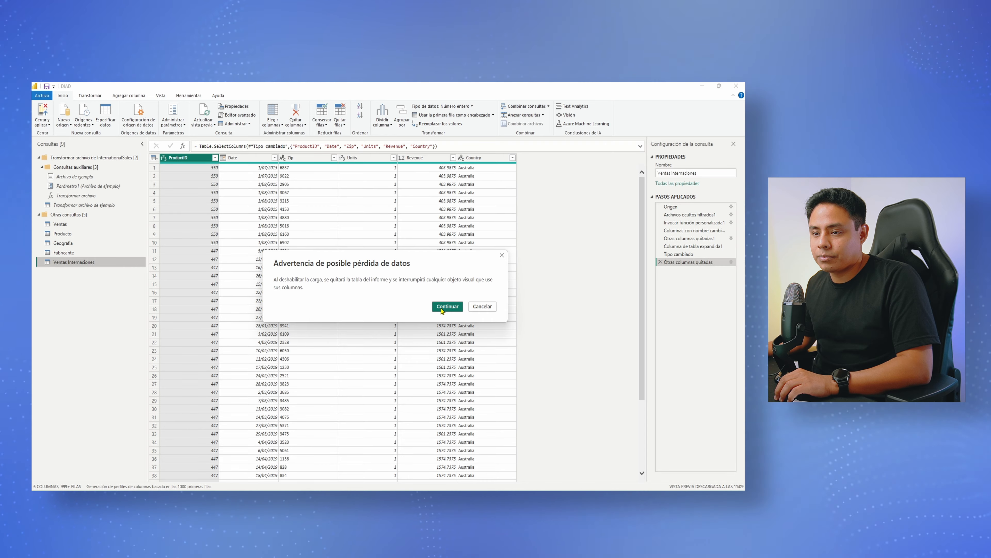
left_click(442, 308)
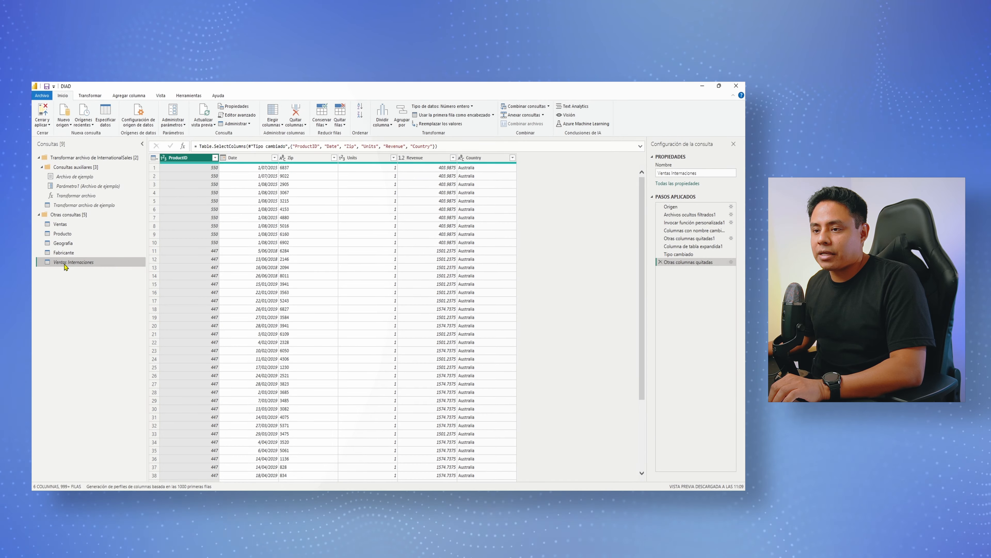
right_click(66, 267)
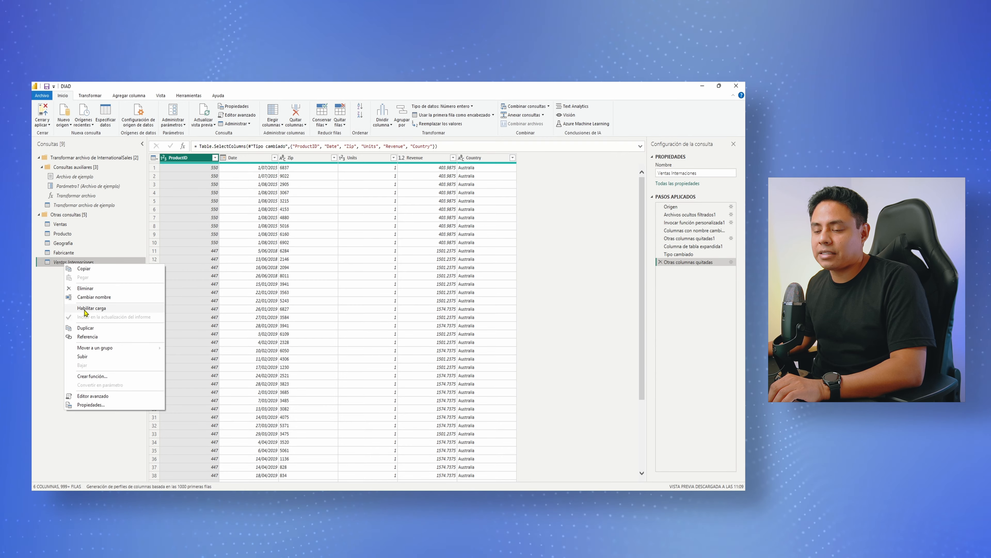
left_click(43, 291)
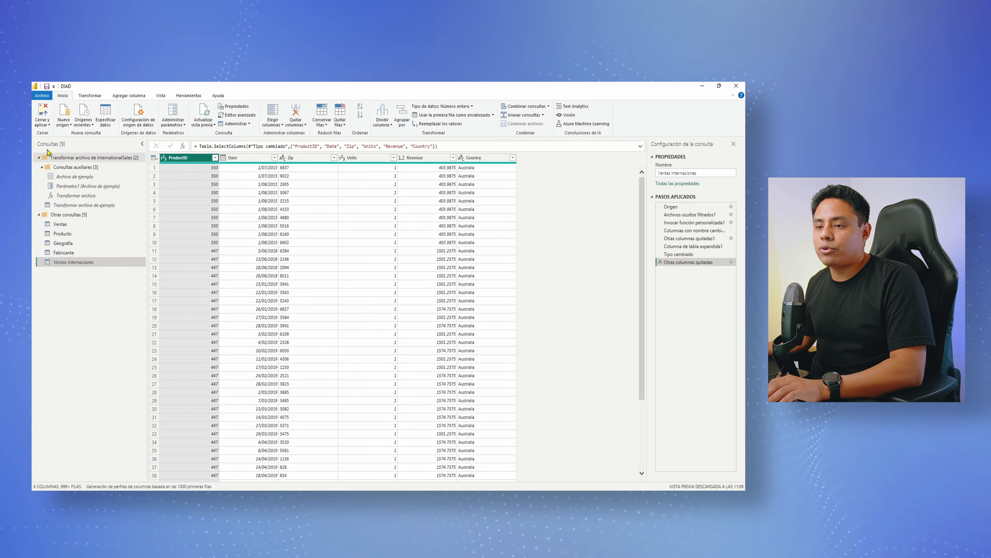
- Close the query editor applying the pending changes, and switch the report to the table view of the loaded data
left_click(43, 125)
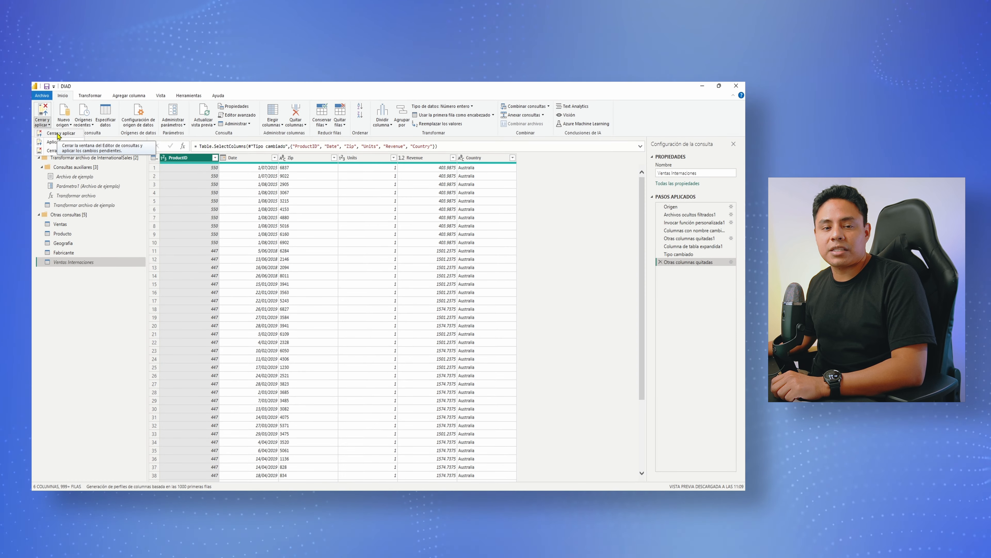
left_click(58, 133)
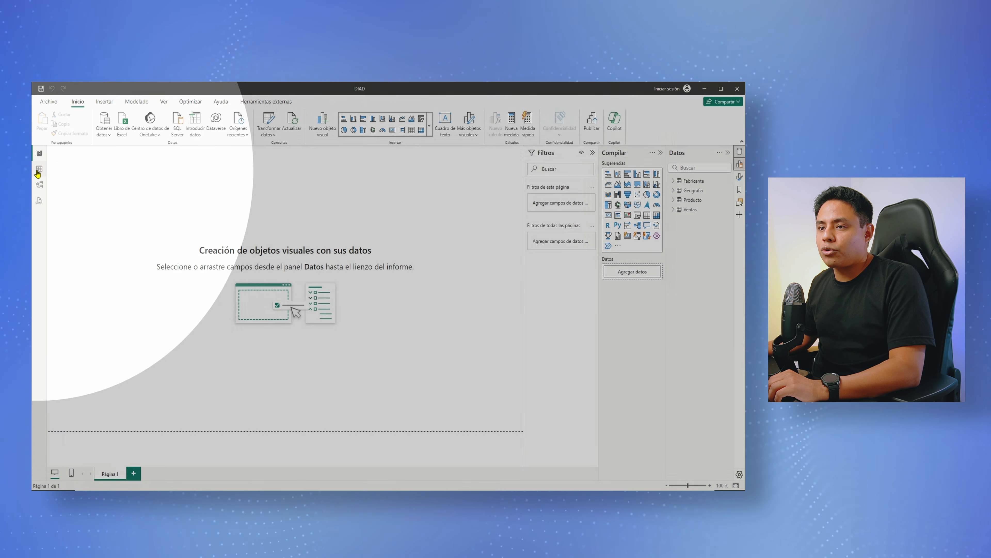
left_click(39, 169)
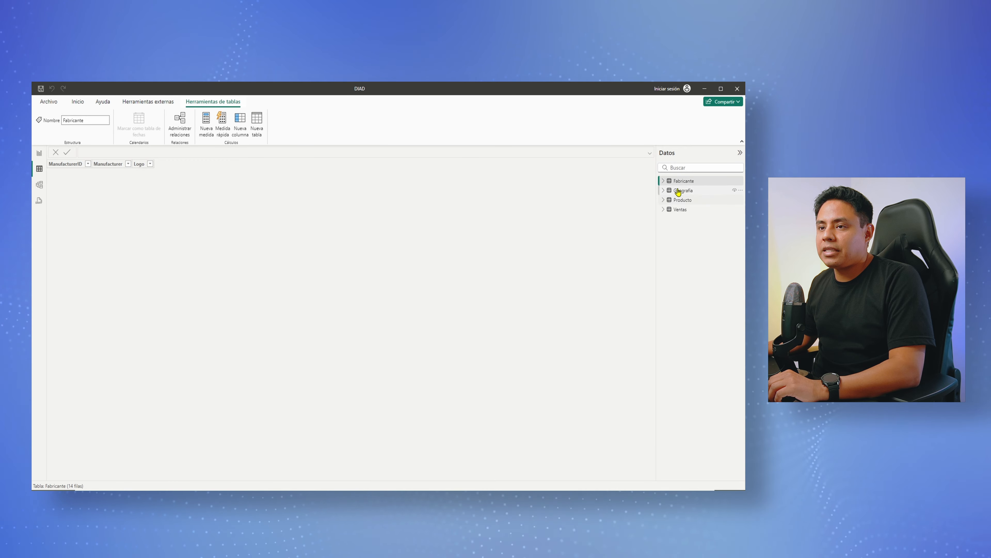